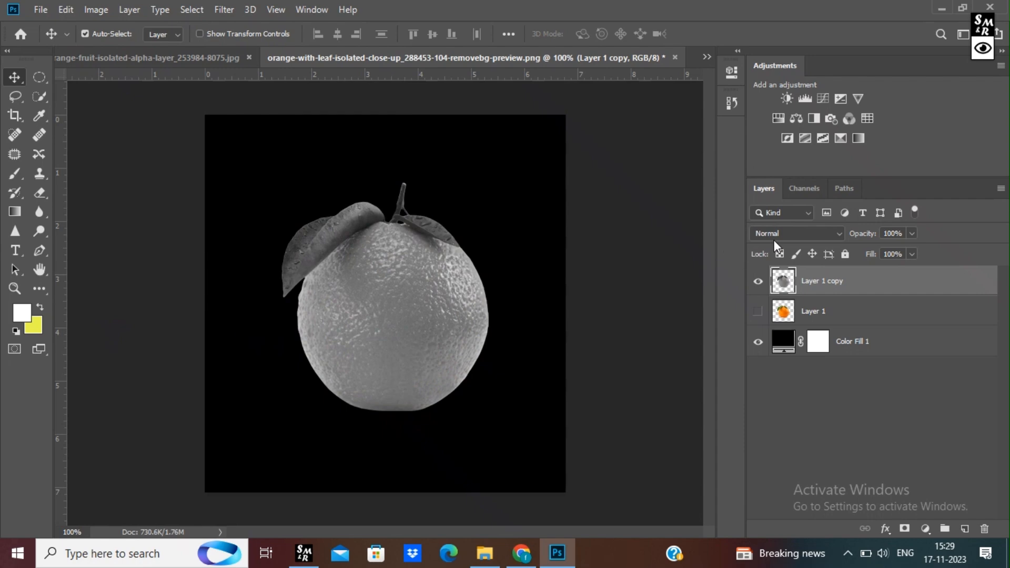
# Set Layer 1 copy's blend mode to Screen and apply Levels with input black at 116 and input white at 238.
pyautogui.click(774, 291)
pyautogui.click(89, 10)
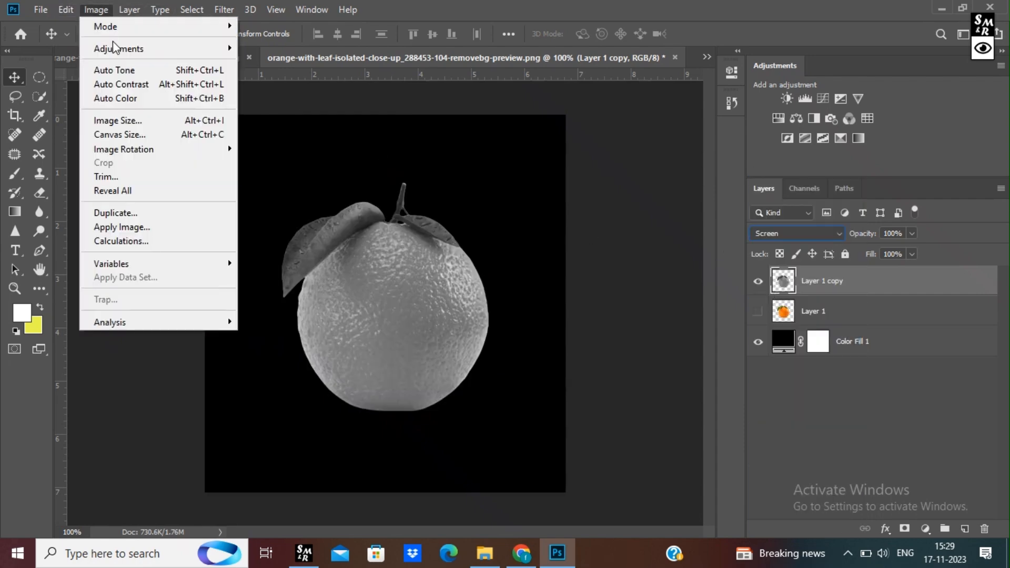
pyautogui.moveTo(131, 47)
pyautogui.click(249, 61)
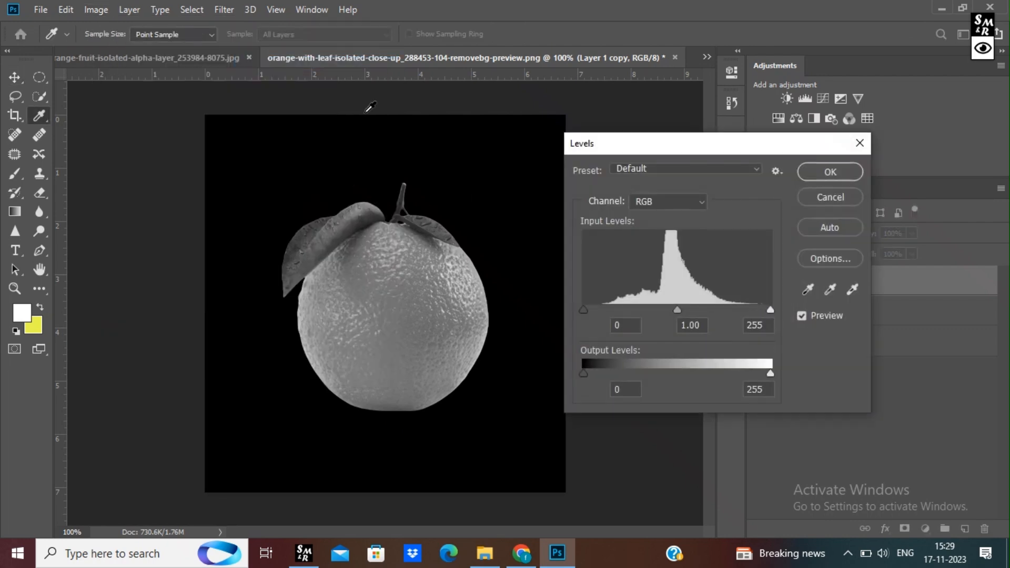
pyautogui.moveTo(583, 312); pyautogui.dragTo(661, 317)
pyautogui.moveTo(770, 311); pyautogui.dragTo(759, 310)
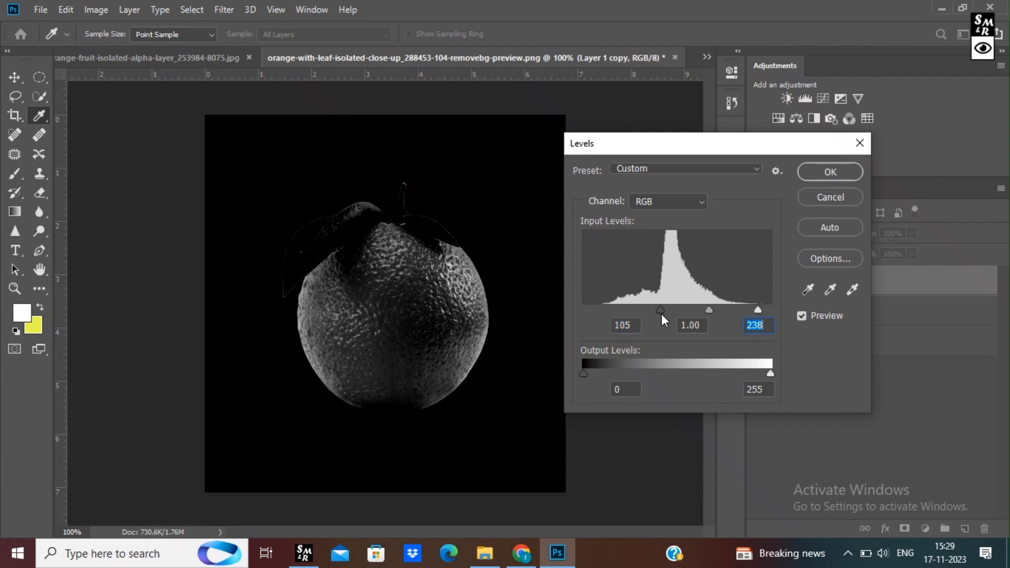
pyautogui.moveTo(661, 309); pyautogui.dragTo(668, 314)
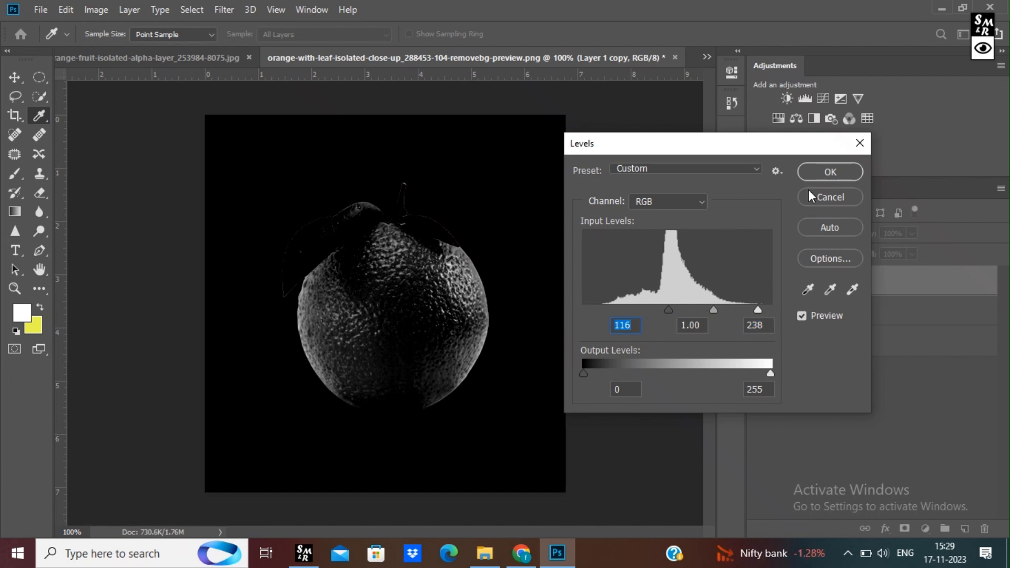
pyautogui.click(844, 169)
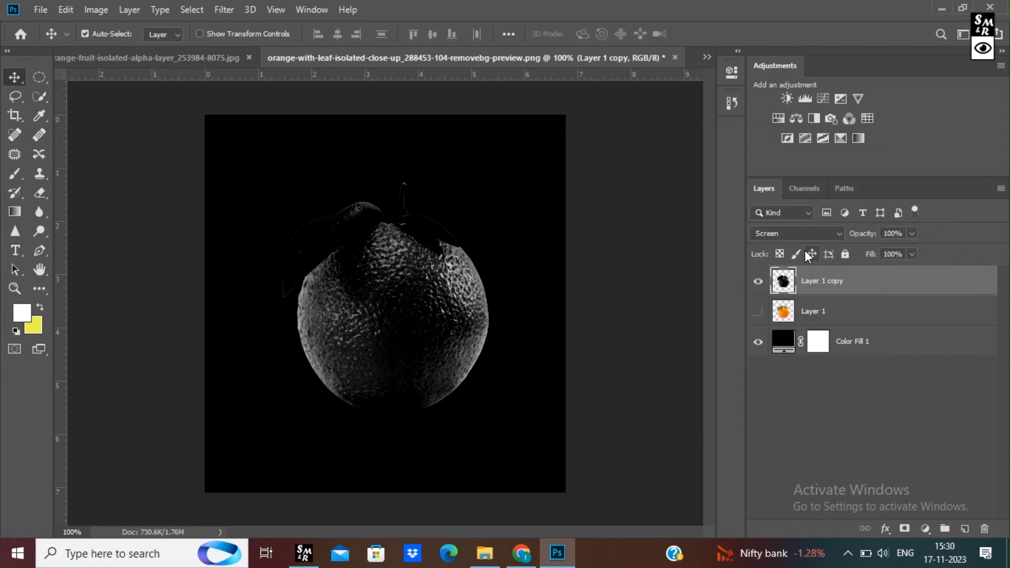
# Add a Curves adjustment above Layer 1 copy and lower the curve's highlight endpoint to darken the whites.
pyautogui.click(926, 528)
pyautogui.click(927, 345)
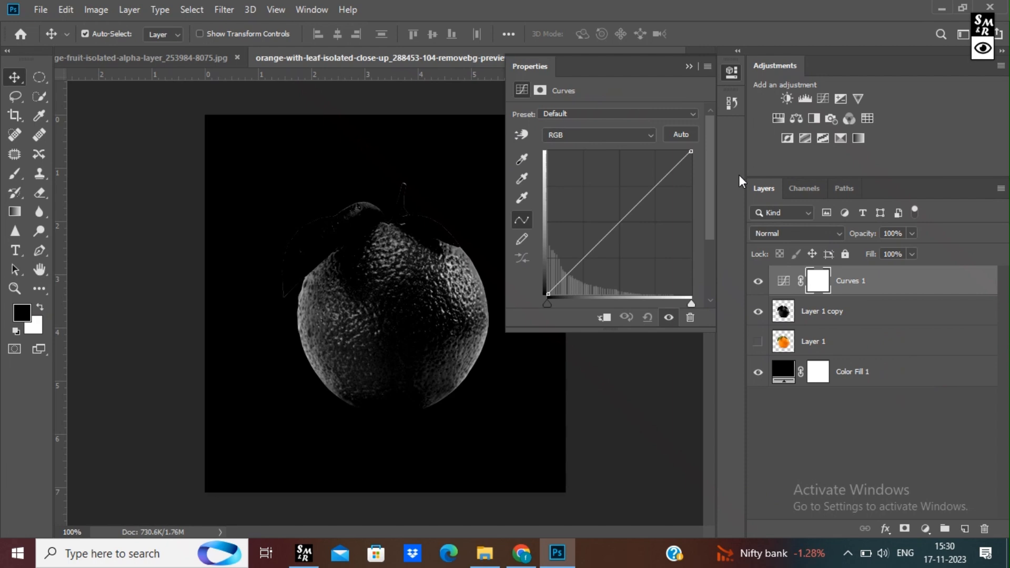
pyautogui.moveTo(693, 156); pyautogui.dragTo(701, 186)
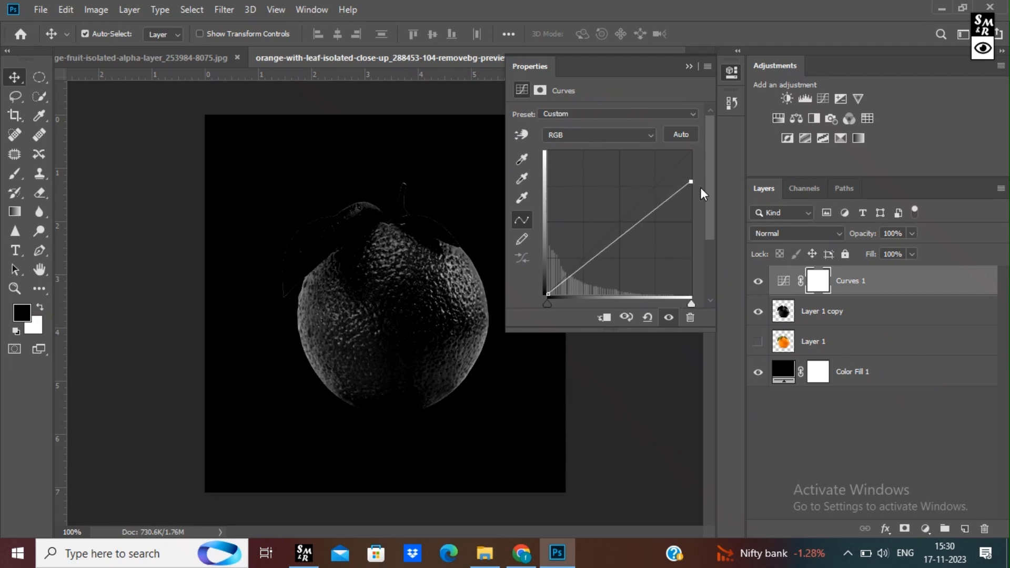
pyautogui.click(689, 66)
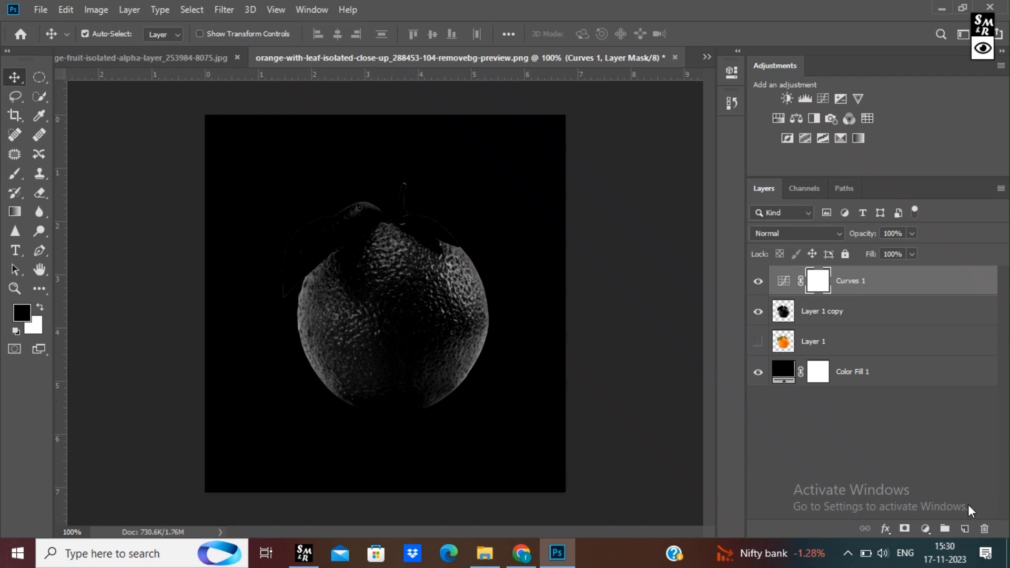
# Clip the Curves 1 adjustment to Layer 1 copy with a clipping mask.
pyautogui.click(878, 314)
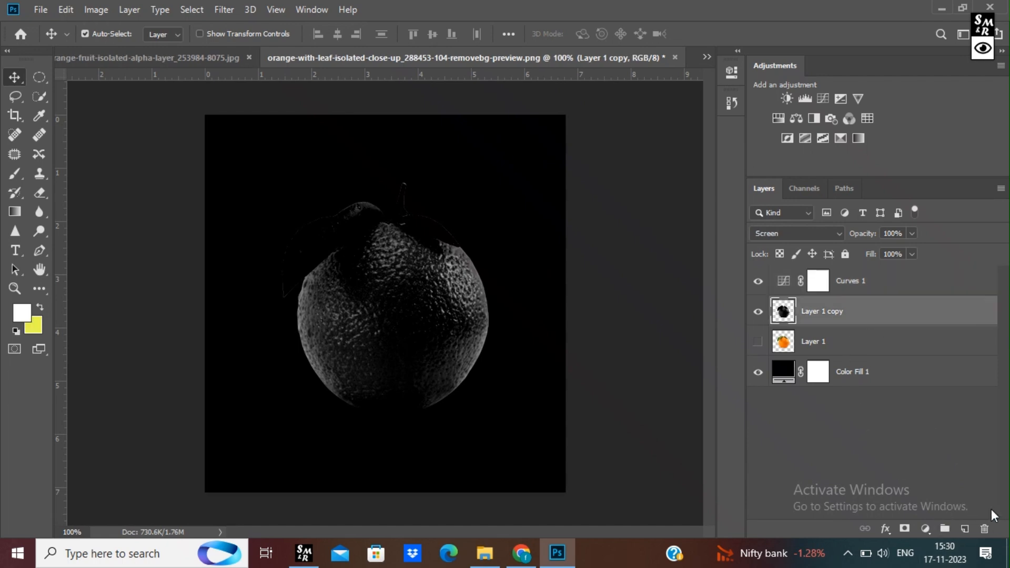
pyautogui.rightClick(881, 289)
pyautogui.click(840, 289)
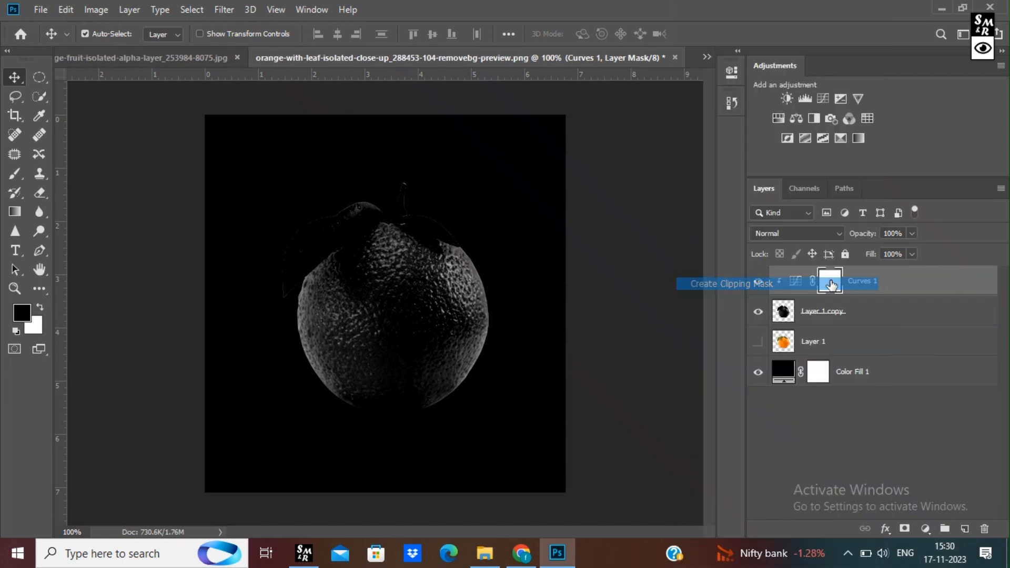
# Draw a wide elliptical selection over the upper half of the orange and its leaves, and mask Layer 1 copy with it.
pyautogui.click(826, 321)
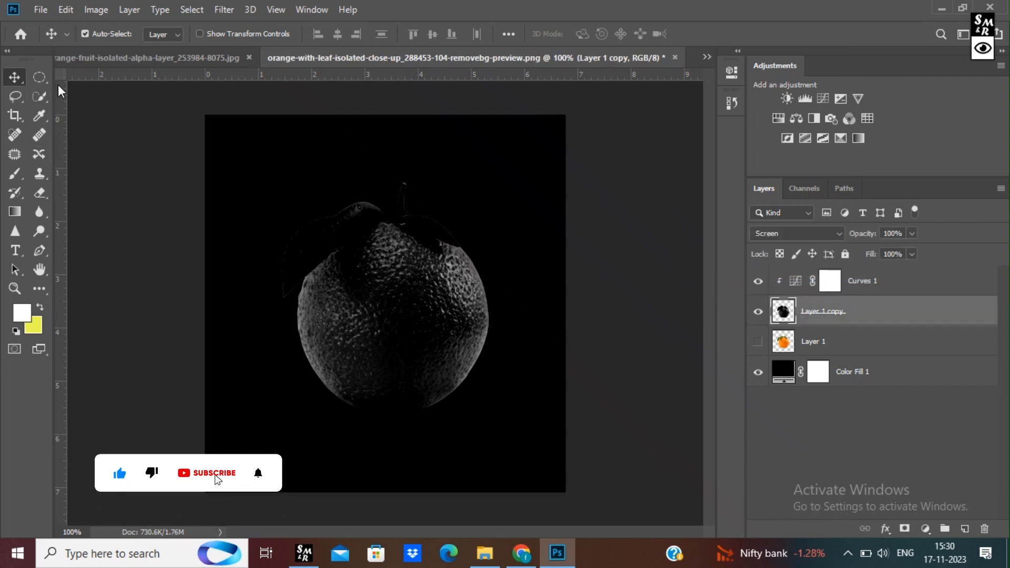
pyautogui.click(40, 74)
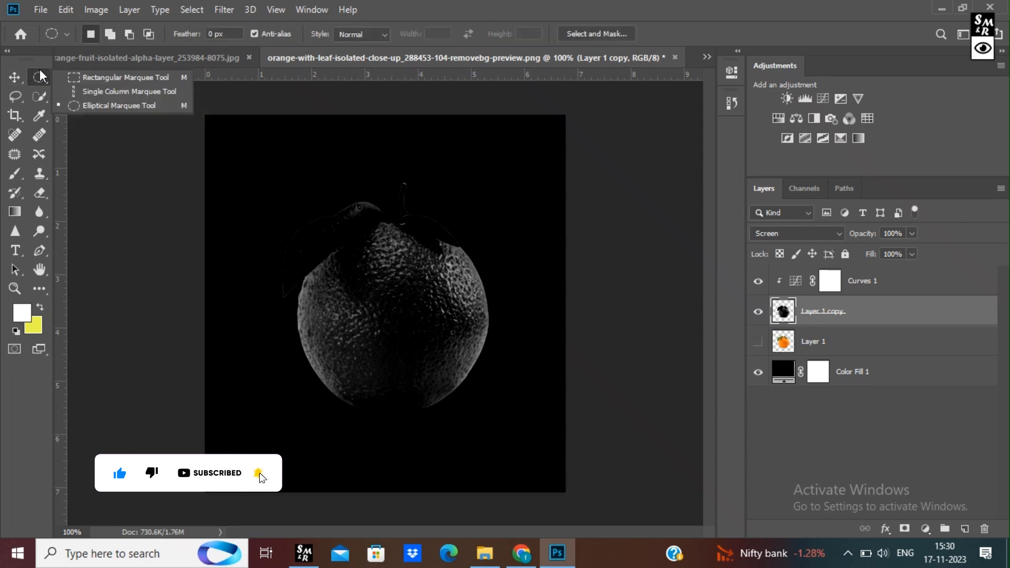
pyautogui.click(100, 106)
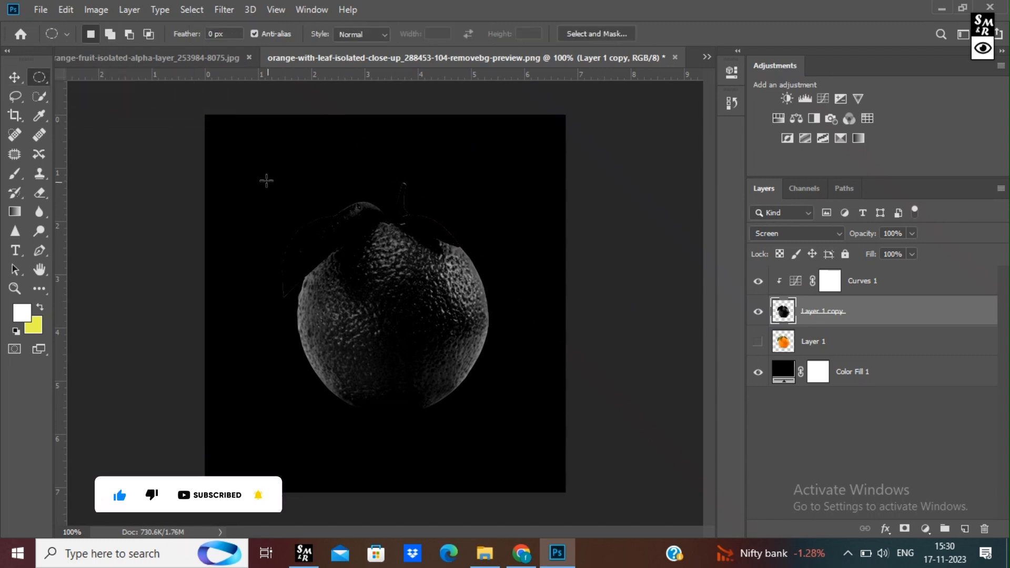
pyautogui.moveTo(266, 173); pyautogui.dragTo(513, 326)
pyautogui.moveTo(405, 285); pyautogui.dragTo(408, 283)
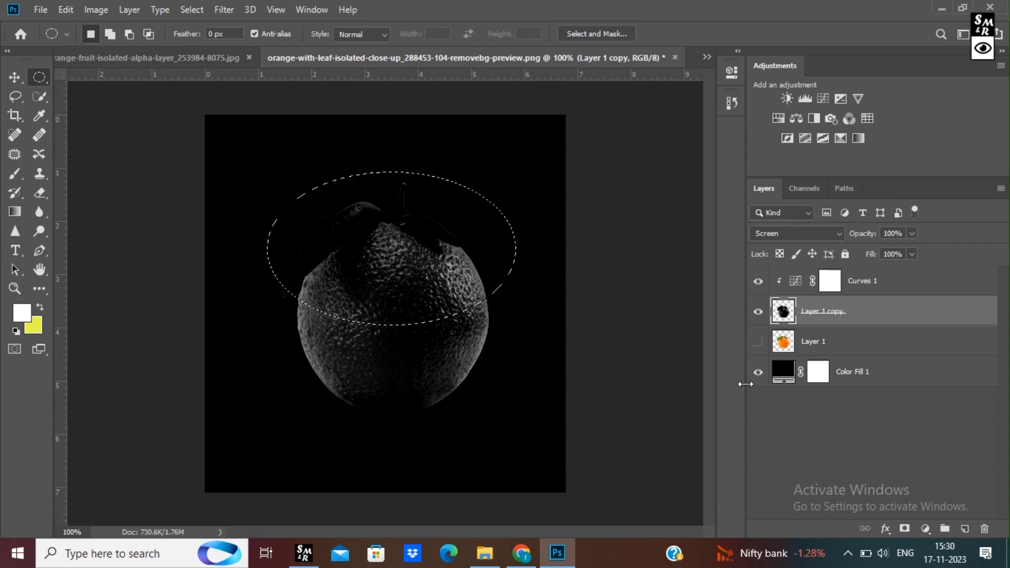
pyautogui.click(905, 530)
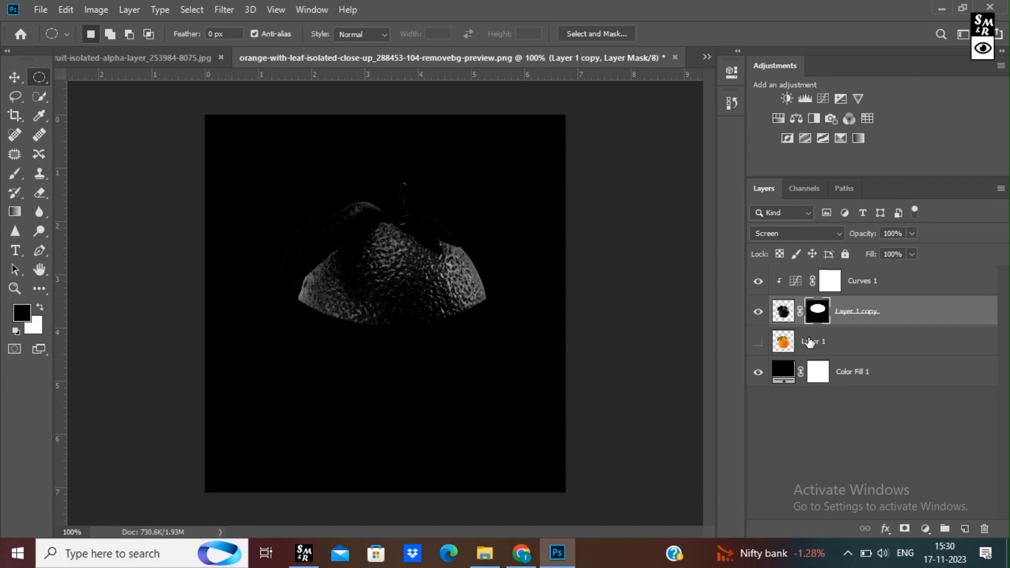
# Copy Layer 1 copy's mask onto Layer 1, make Layer 1 visible, and invert its mask.
pyautogui.click(811, 342)
pyautogui.click(819, 322)
pyautogui.moveTo(819, 322); pyautogui.dragTo(819, 346)
pyautogui.click(759, 342)
pyautogui.click(828, 346)
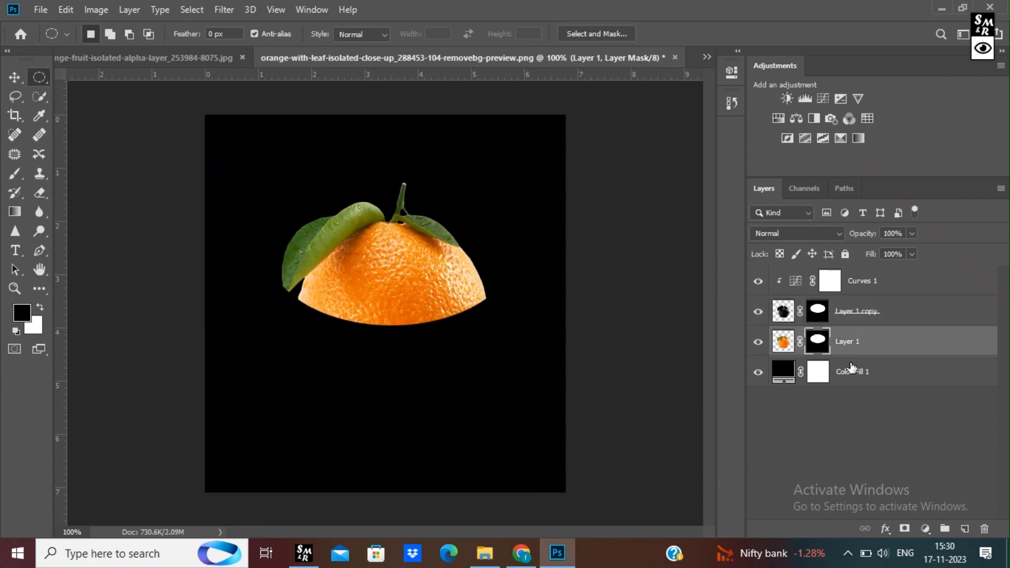
pyautogui.hotkey('ctrl', 'i')
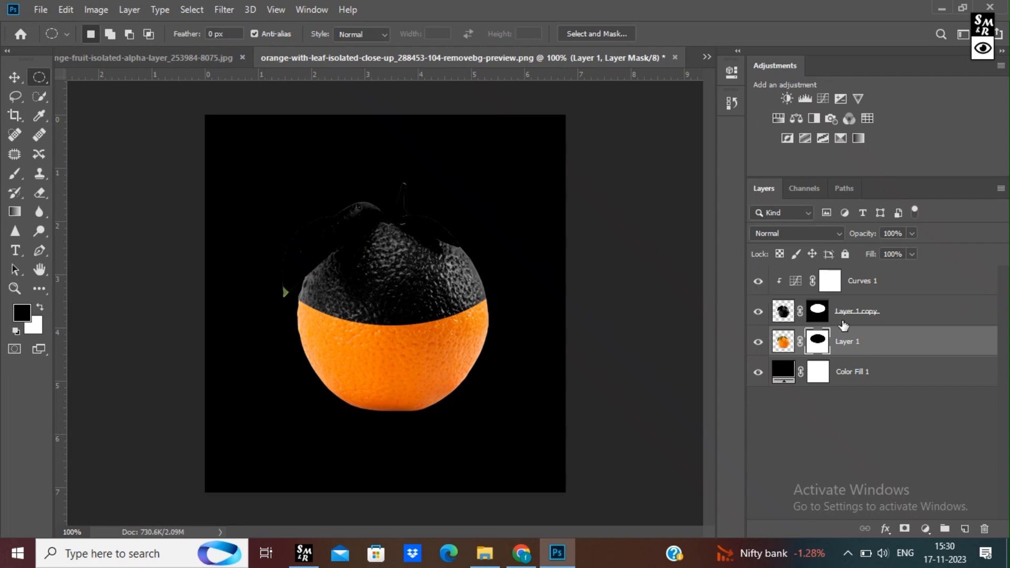
# Brush white on Layer 1's mask over the large left leaf to bring back its green colour.
pyautogui.click(818, 314)
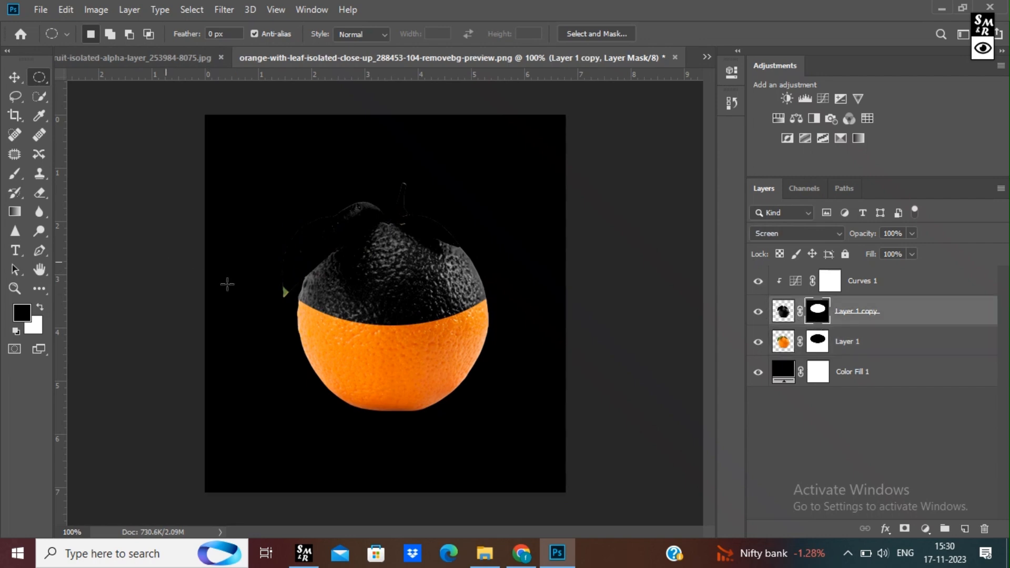
pyautogui.click(815, 342)
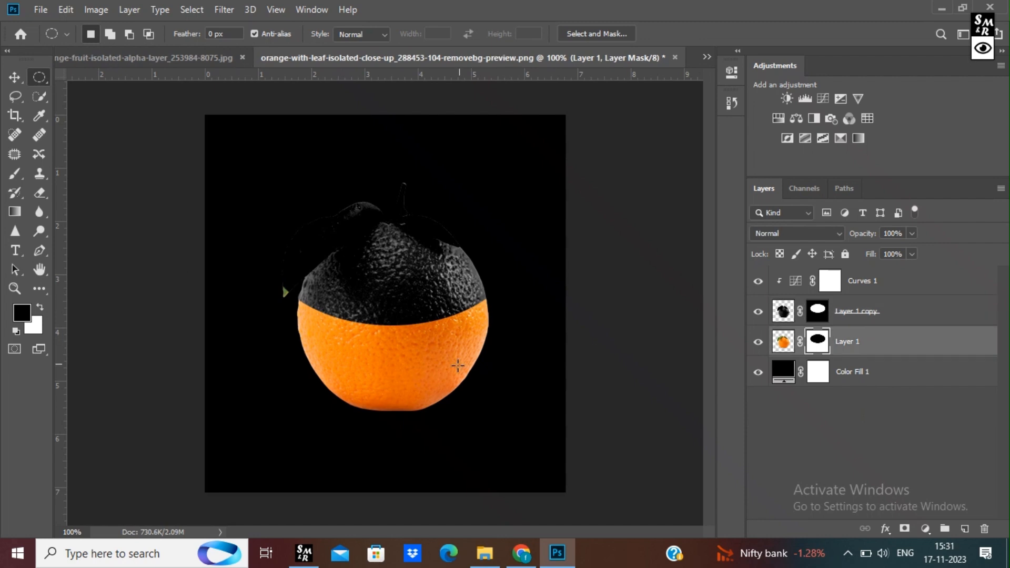
pyautogui.press('b')
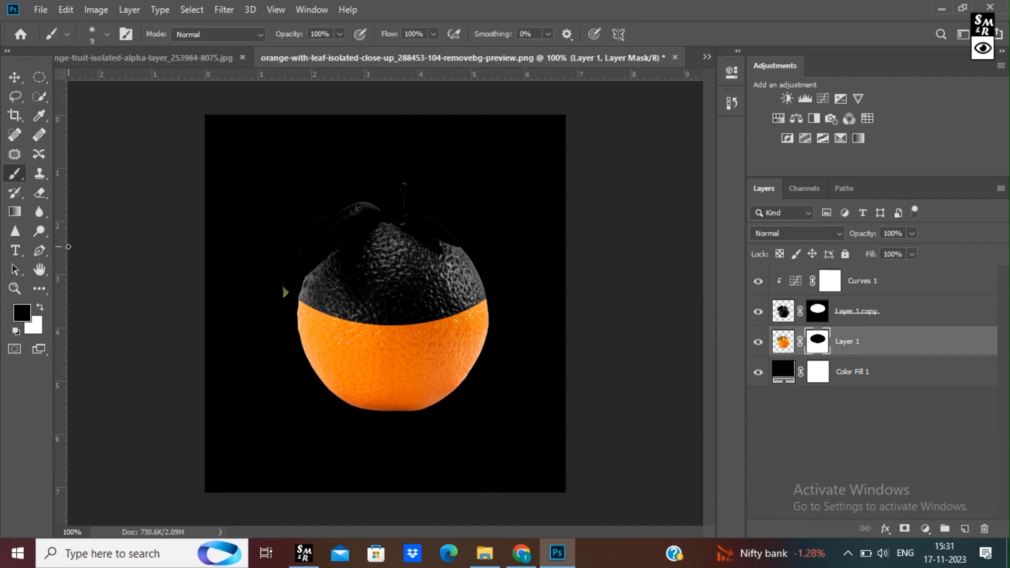
pyautogui.click(39, 308)
pyautogui.moveTo(328, 222)
pyautogui.mouseDown()
pyautogui.moveTo(287, 249)
pyautogui.moveTo(323, 209)
pyautogui.mouseUp()
pyautogui.moveTo(268, 239)
pyautogui.mouseDown()
pyautogui.moveTo(367, 214)
pyautogui.moveTo(377, 204)
pyautogui.moveTo(335, 217)
pyautogui.moveTo(370, 200)
pyautogui.mouseUp()
pyautogui.press(']')
pyautogui.press(']')
pyautogui.press(']')
pyautogui.press(']')
pyautogui.press(']')
pyautogui.press(']')
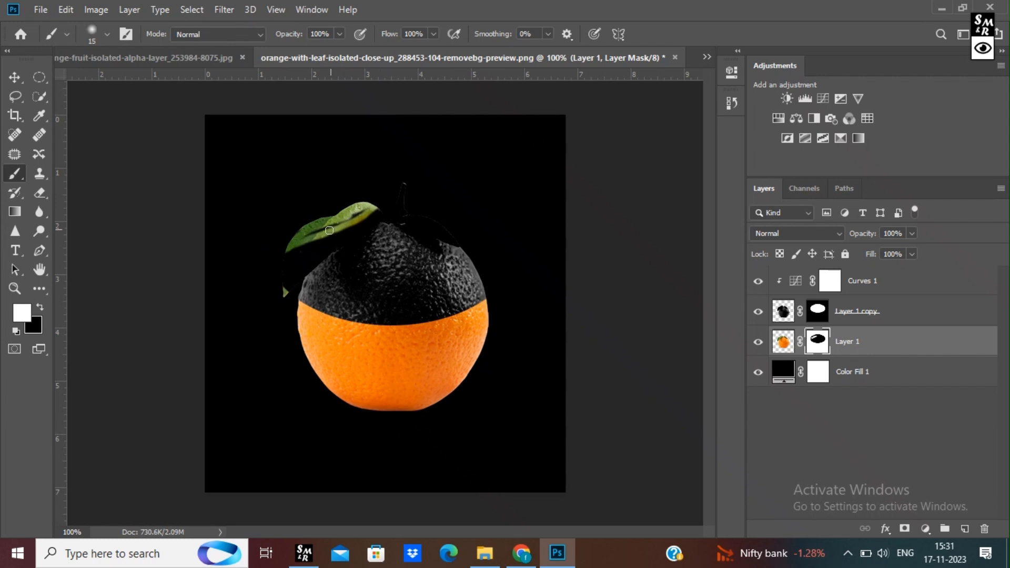
pyautogui.moveTo(375, 209)
pyautogui.mouseDown()
pyautogui.moveTo(287, 253)
pyautogui.moveTo(283, 286)
pyautogui.moveTo(314, 248)
pyautogui.mouseUp()
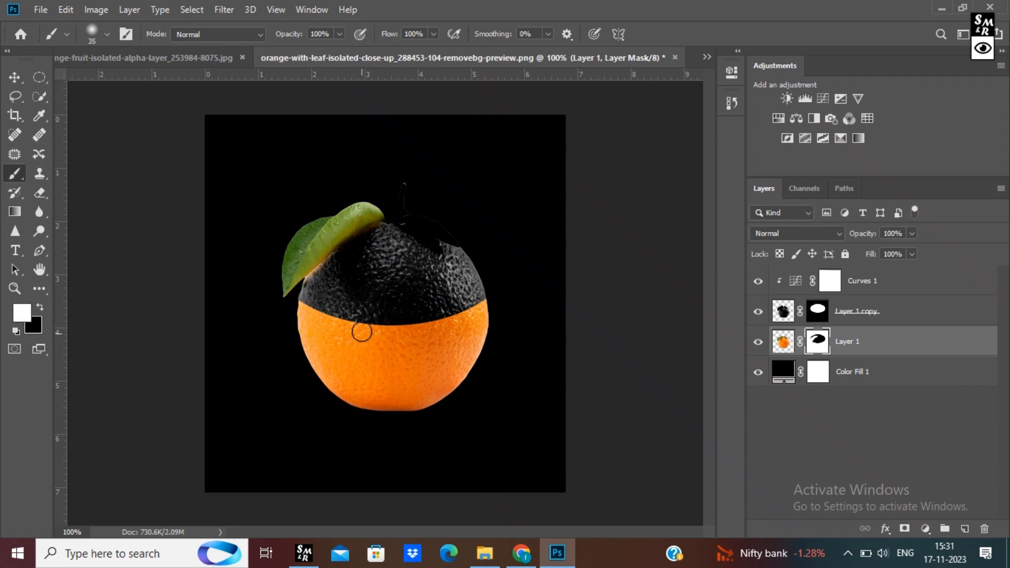
# Quick-select the large leaf, use black on Layer 1's mask to hide the orange fringe beneath it, and deselect.
pyautogui.press('x')
pyautogui.click(36, 98)
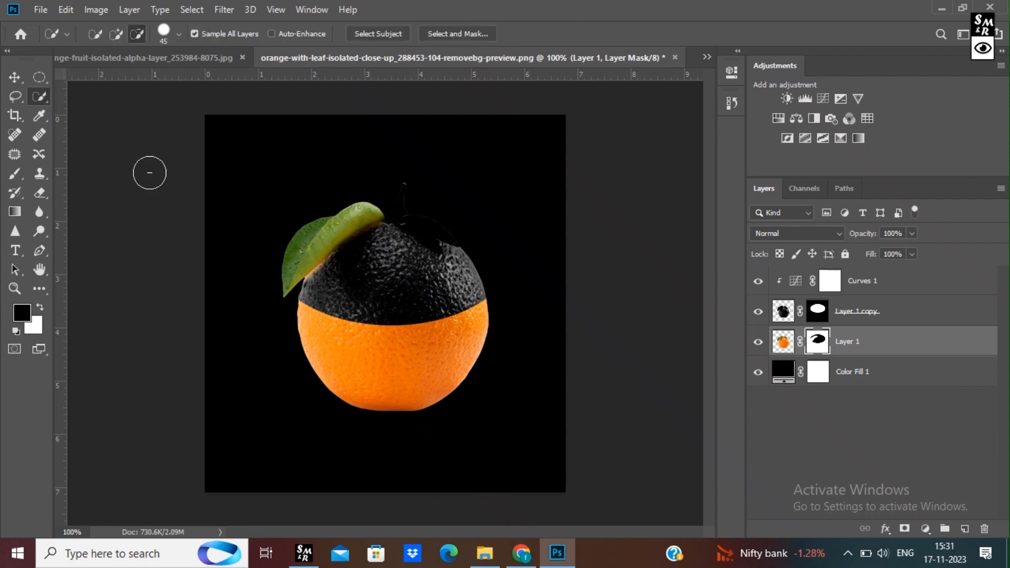
pyautogui.click(115, 34)
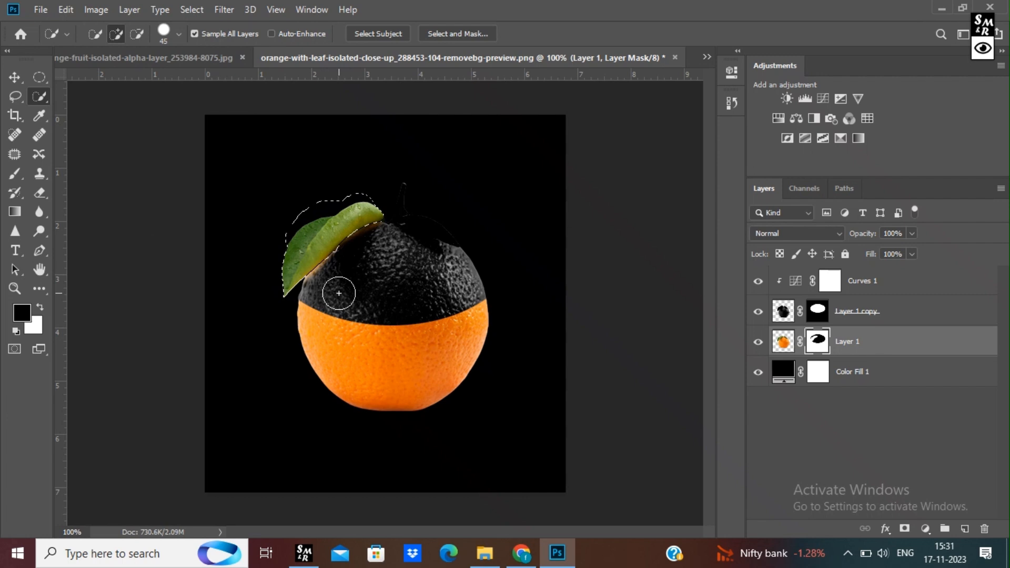
pyautogui.press('b')
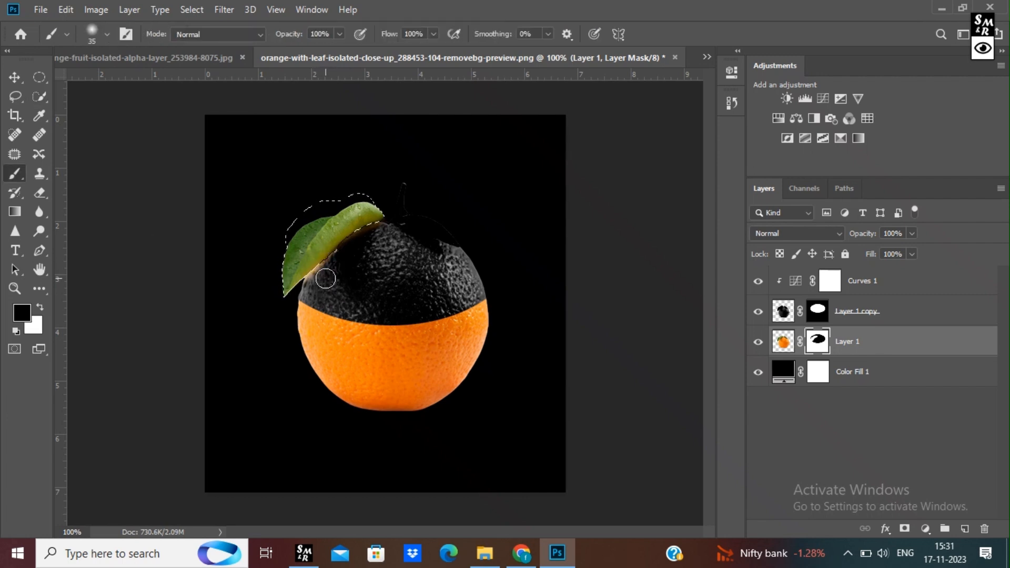
pyautogui.hotkey('alt', 'BackSpace')
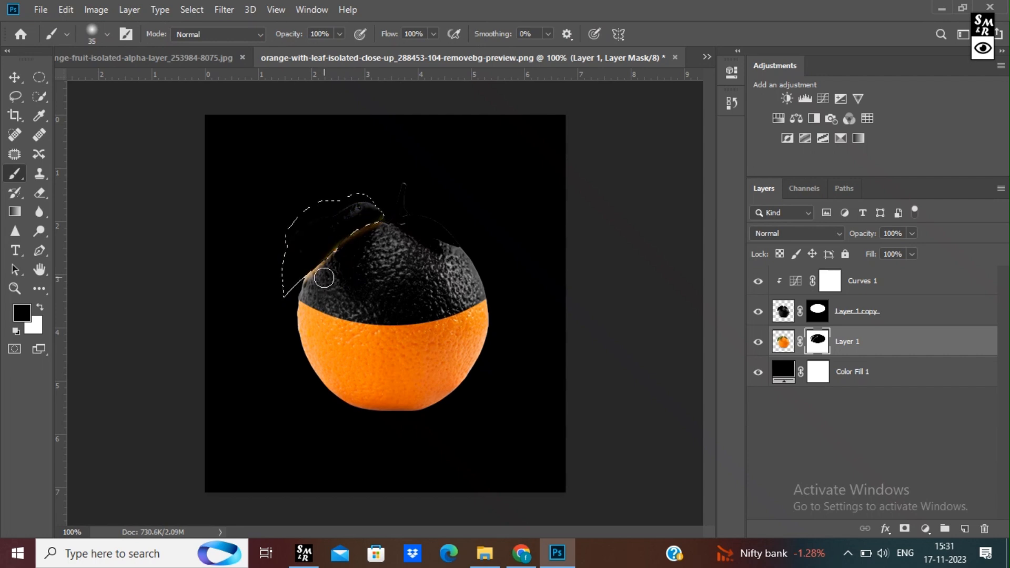
pyautogui.hotkey('ctrl', 'z')
pyautogui.hotkey('ctrl', 'd')
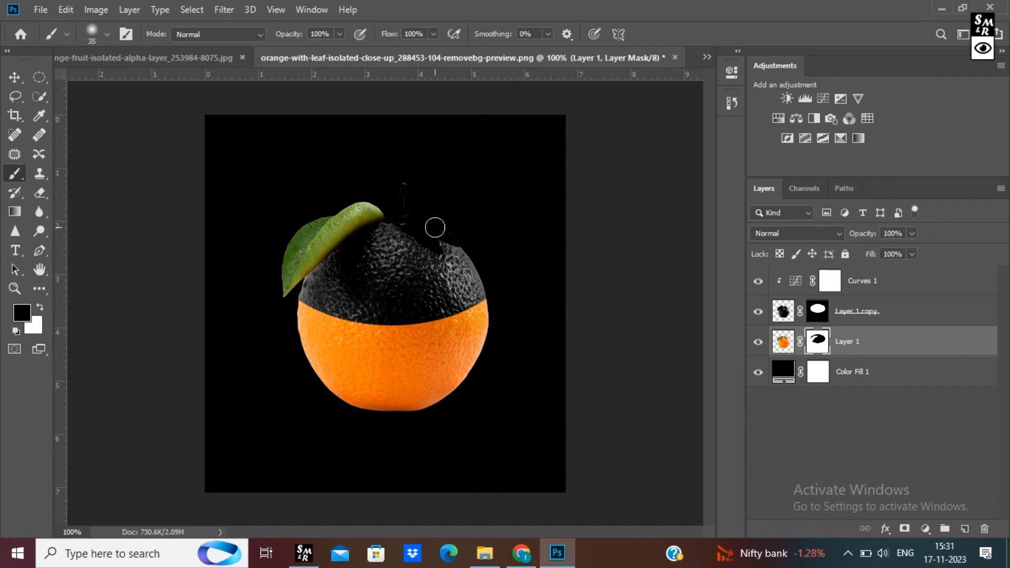
# Quick-select the large leaf again, paint its lower edge back in white on Layer 1's mask, and mask the leftover orange fringe in black.
pyautogui.click(39, 97)
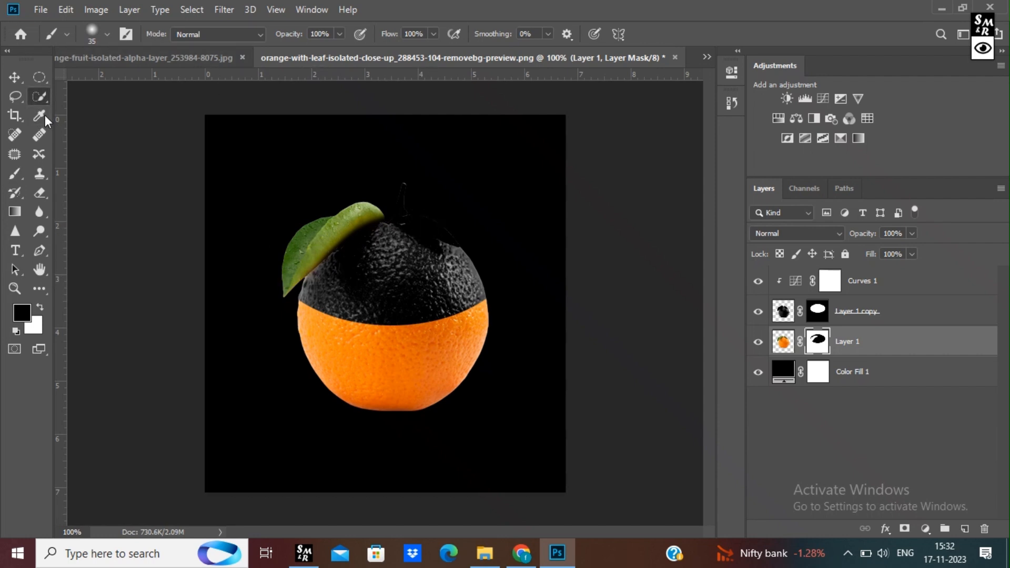
pyautogui.moveTo(317, 228); pyautogui.dragTo(295, 241)
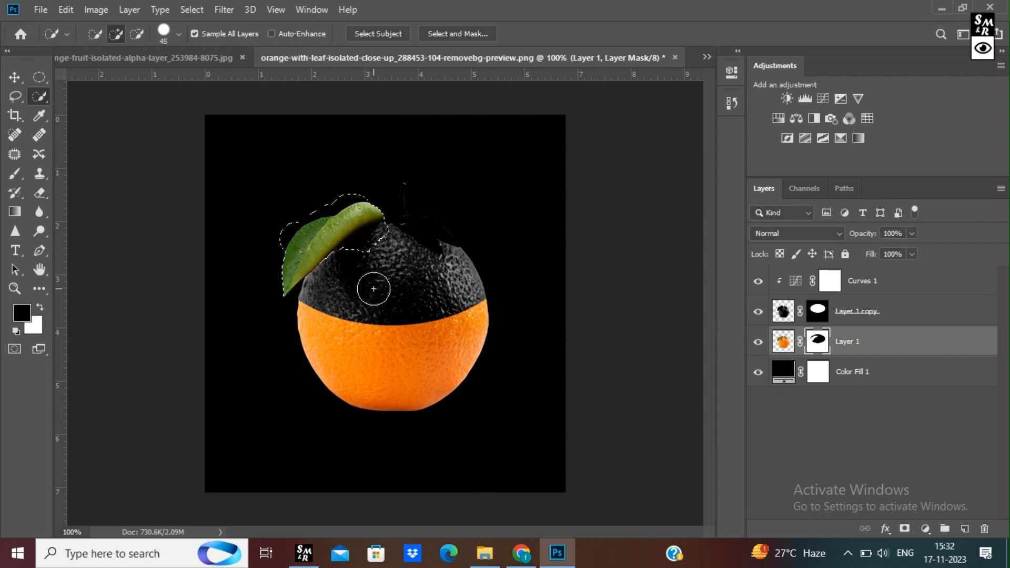
pyautogui.press('b')
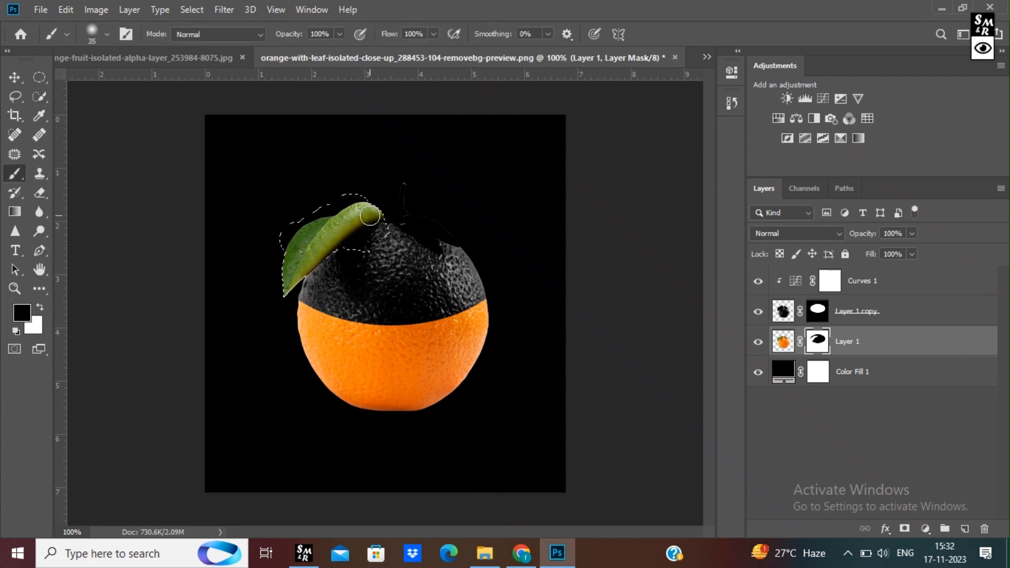
pyautogui.press('x')
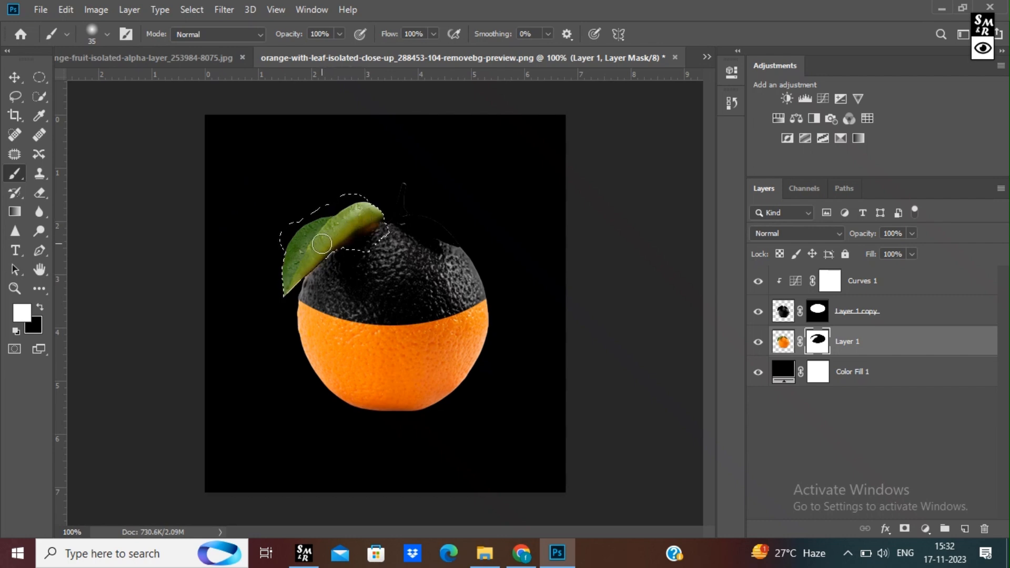
pyautogui.hotkey('ctrl', 'd')
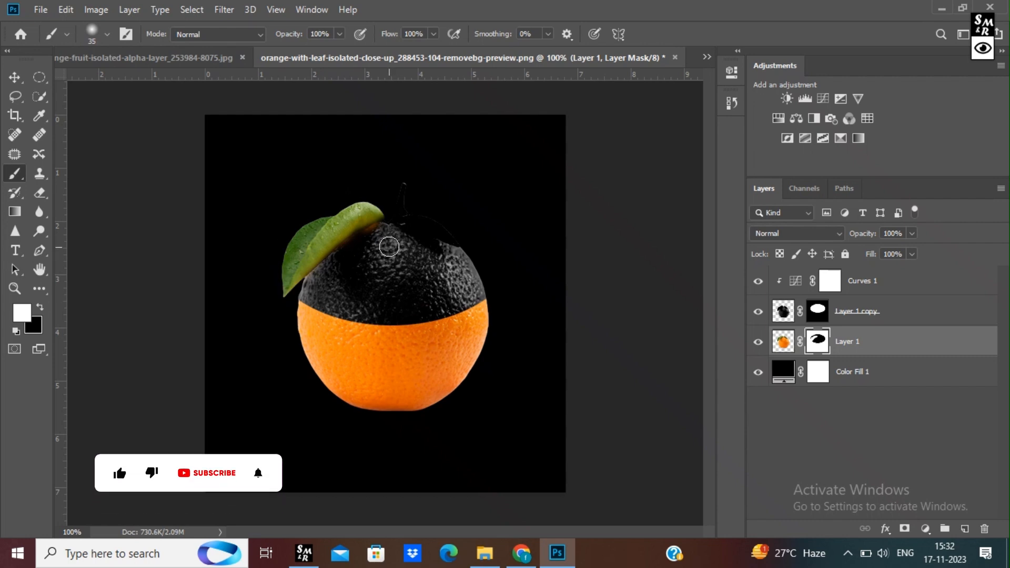
pyautogui.press('x')
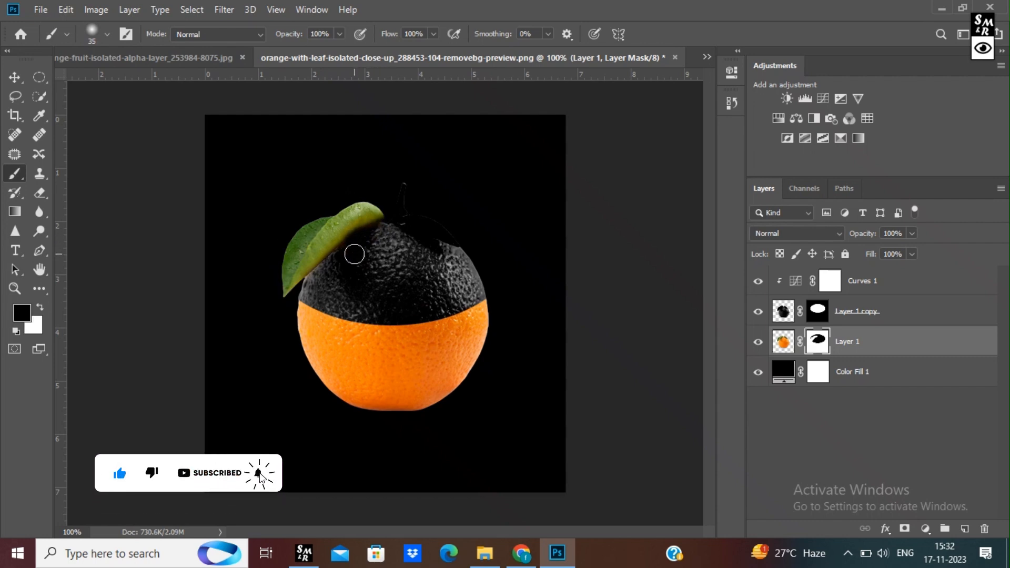
# Paint white on Layer 1's mask with a size 20 brush to reveal the green stem and the small right leaf.
pyautogui.press('x')
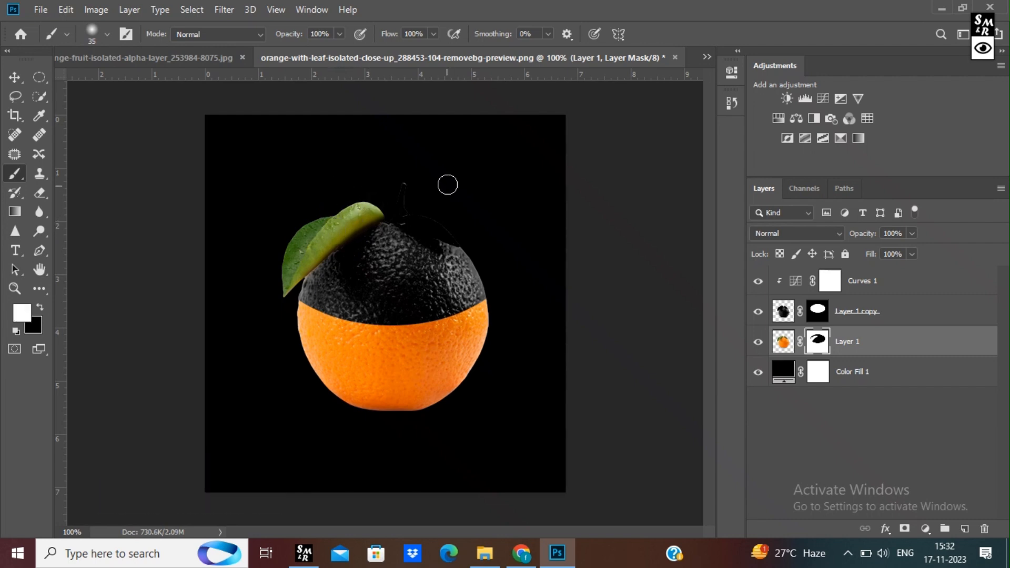
pyautogui.press('[')
pyautogui.moveTo(419, 225); pyautogui.dragTo(453, 240)
pyautogui.moveTo(406, 201)
pyautogui.mouseDown()
pyautogui.moveTo(402, 192)
pyautogui.moveTo(405, 216)
pyautogui.mouseUp()
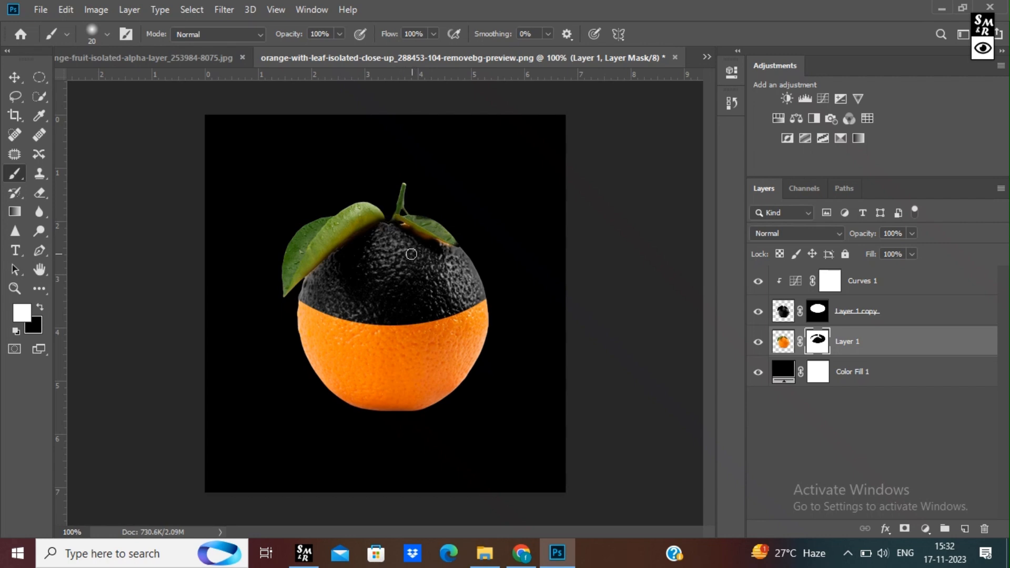
# Refine Layer 1's mask around the small right leaf, restoring the leaf in white and hiding the orange fringe beneath it in black.
pyautogui.moveTo(420, 224); pyautogui.dragTo(449, 240)
pyautogui.press('x')
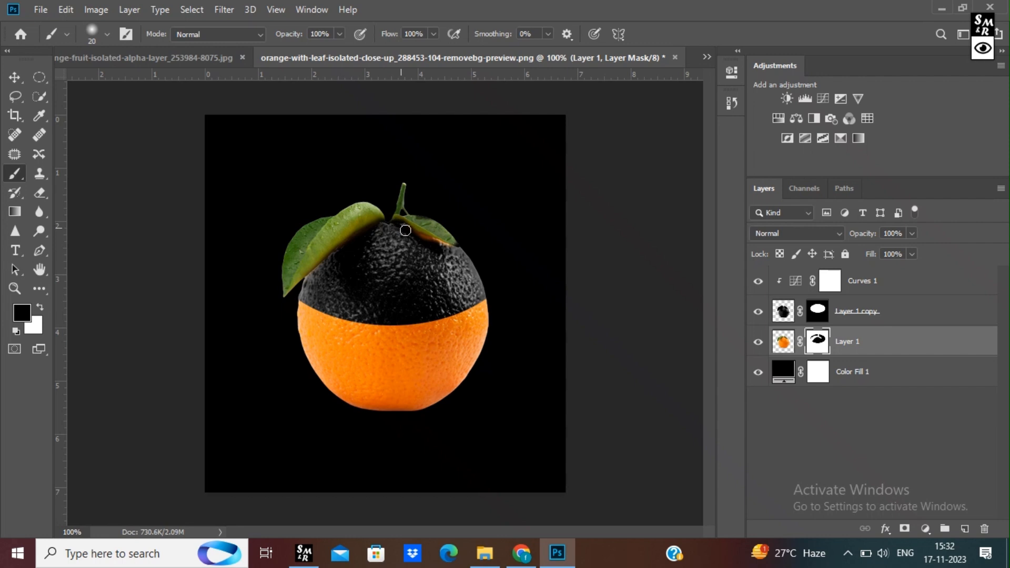
pyautogui.moveTo(408, 232); pyautogui.dragTo(425, 241)
pyautogui.press('x')
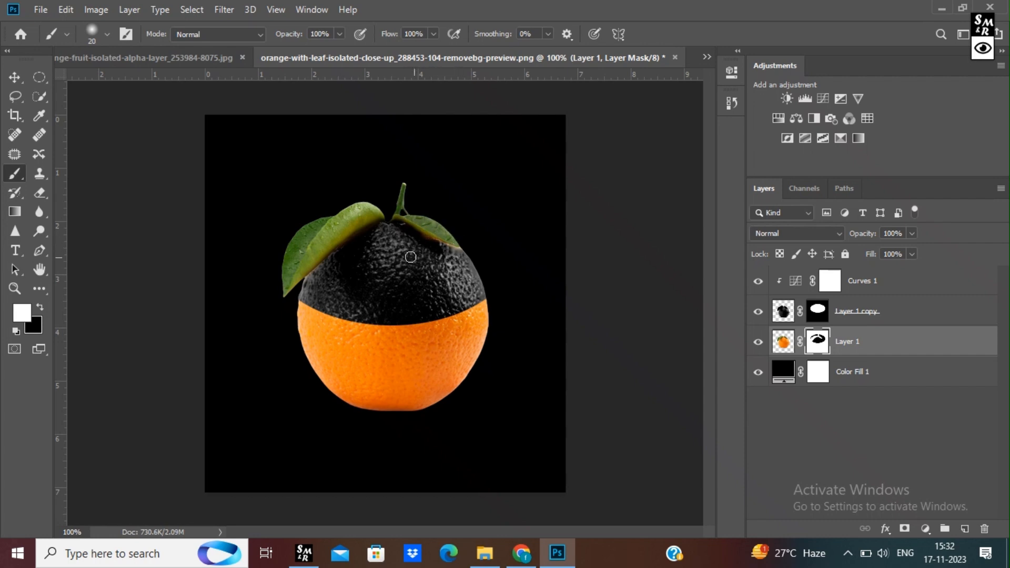
pyautogui.press('x')
pyautogui.moveTo(446, 251); pyautogui.dragTo(462, 259)
pyautogui.press('x')
pyautogui.press('x')
pyautogui.moveTo(437, 248)
pyautogui.mouseDown()
pyautogui.moveTo(450, 250)
pyautogui.moveTo(467, 281)
pyautogui.mouseUp()
pyautogui.press('x')
pyautogui.press('v')
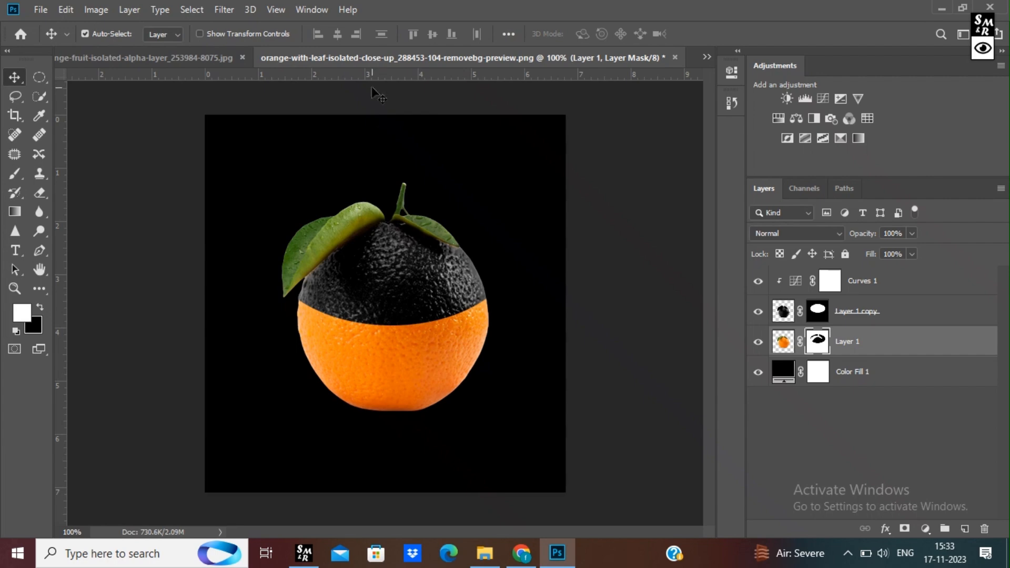
# Copy the round orange slice from the set-orange-fruit image into the orange composite and undo the stray move there.
pyautogui.click(168, 62)
pyautogui.moveTo(384, 313); pyautogui.dragTo(457, 112)
pyautogui.moveTo(386, 283); pyautogui.dragTo(387, 299)
pyautogui.hotkey('ctrl', 'z')
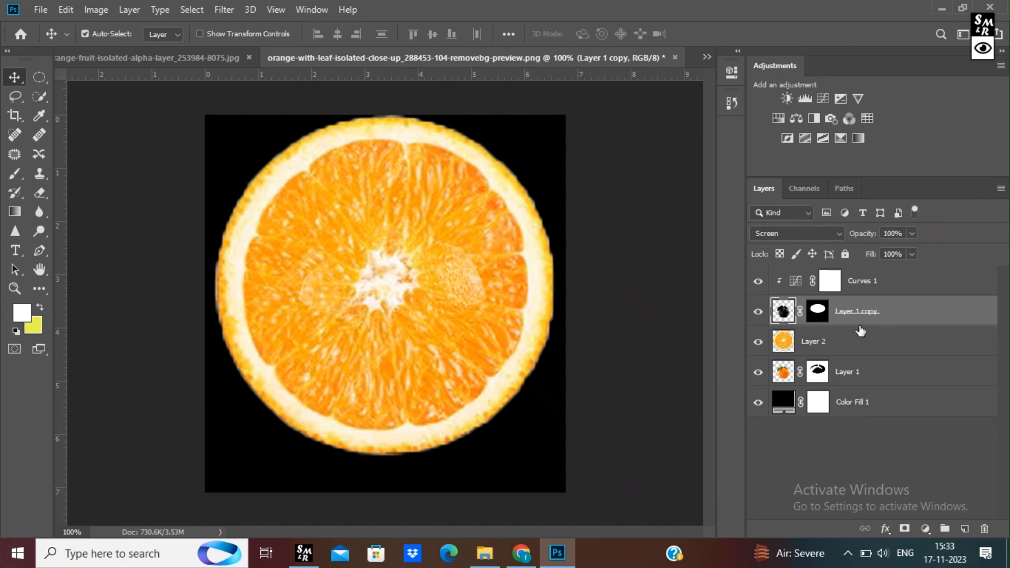
# Move the orange slice layer, Layer 2, to the top of the layer stack.
pyautogui.doubleClick(863, 342)
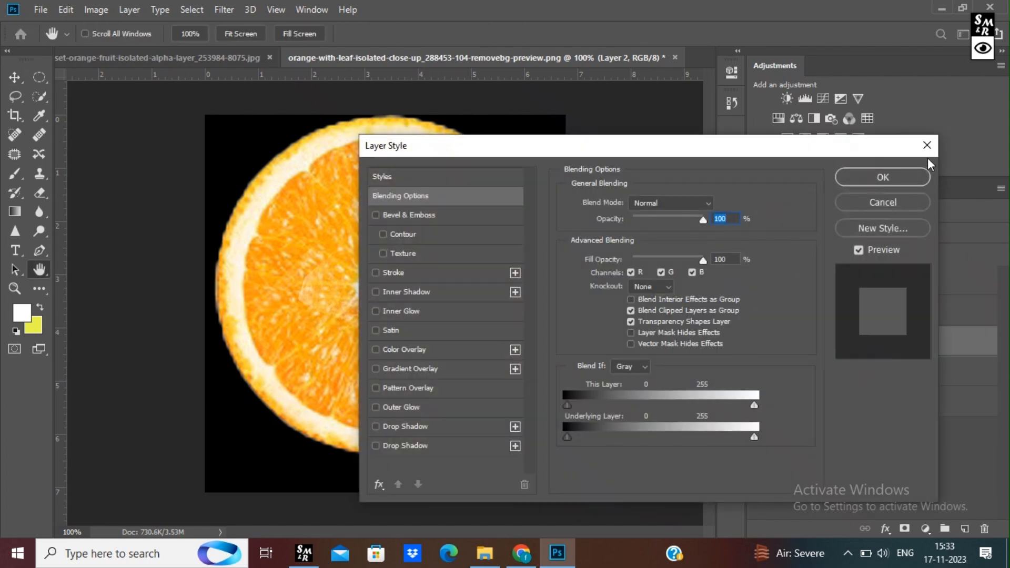
pyautogui.click(901, 176)
pyautogui.moveTo(853, 363); pyautogui.dragTo(858, 284)
# Free-transform the slice to about 5% height, place it across the black-orange boundary, and narrow it to the fruit's width.
pyautogui.hotkey('ctrl', 't')
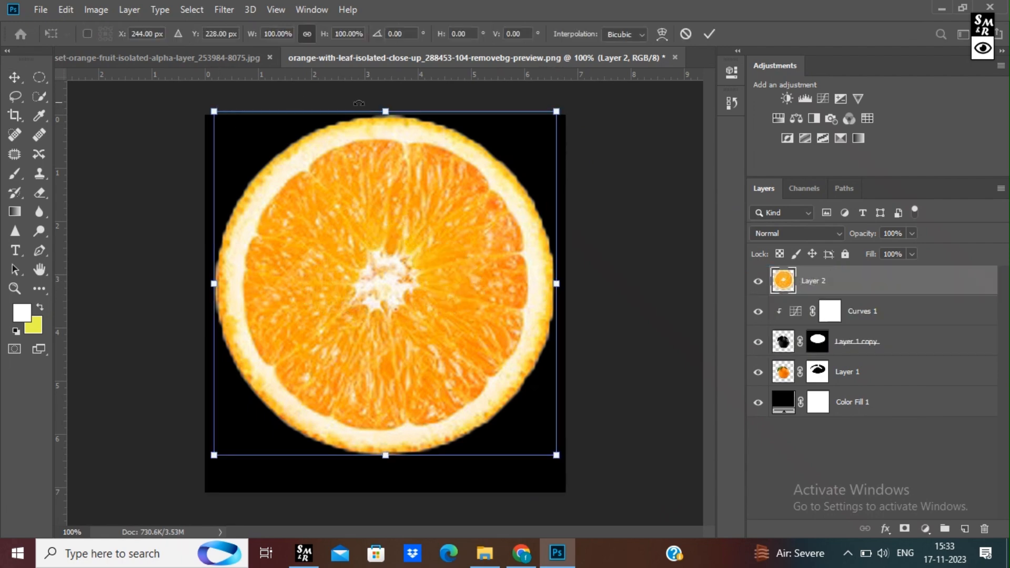
pyautogui.moveTo(380, 110); pyautogui.dragTo(384, 446)
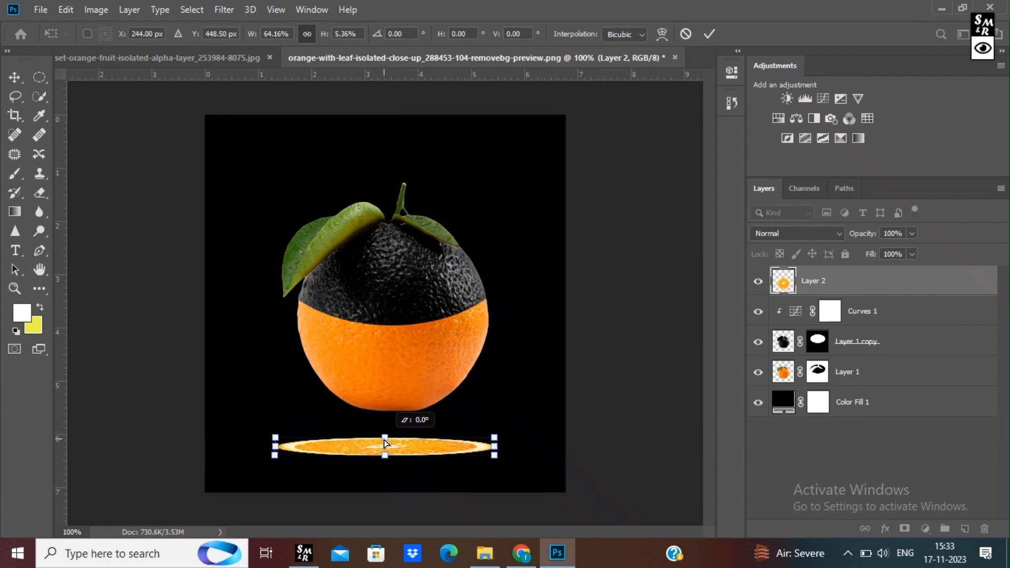
pyautogui.moveTo(384, 444); pyautogui.dragTo(393, 295)
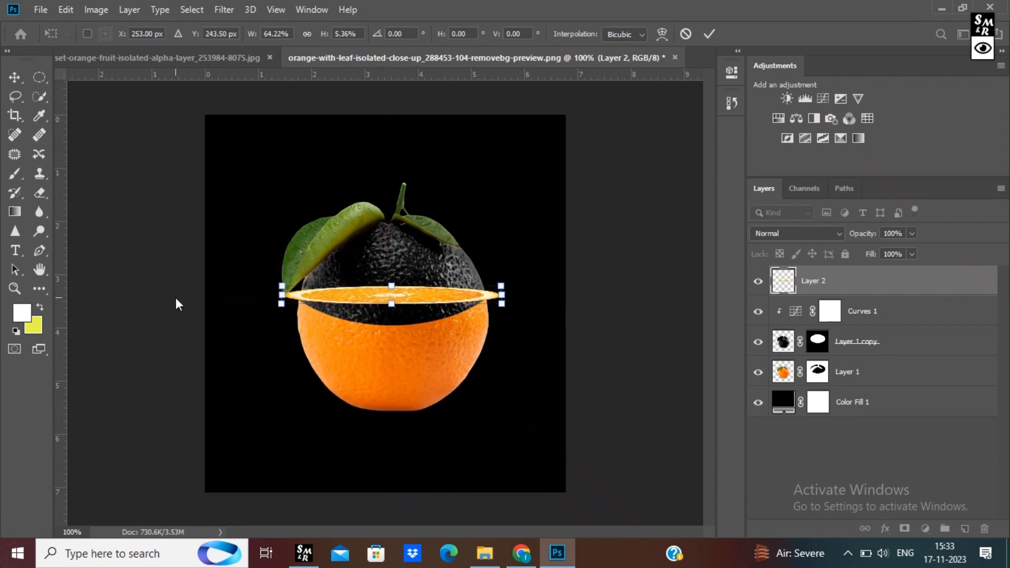
pyautogui.moveTo(285, 296); pyautogui.dragTo(340, 300)
pyautogui.moveTo(489, 296); pyautogui.dragTo(484, 296)
pyautogui.moveTo(350, 297); pyautogui.dragTo(358, 301)
pyautogui.moveTo(293, 298); pyautogui.dragTo(296, 301)
pyautogui.click(714, 34)
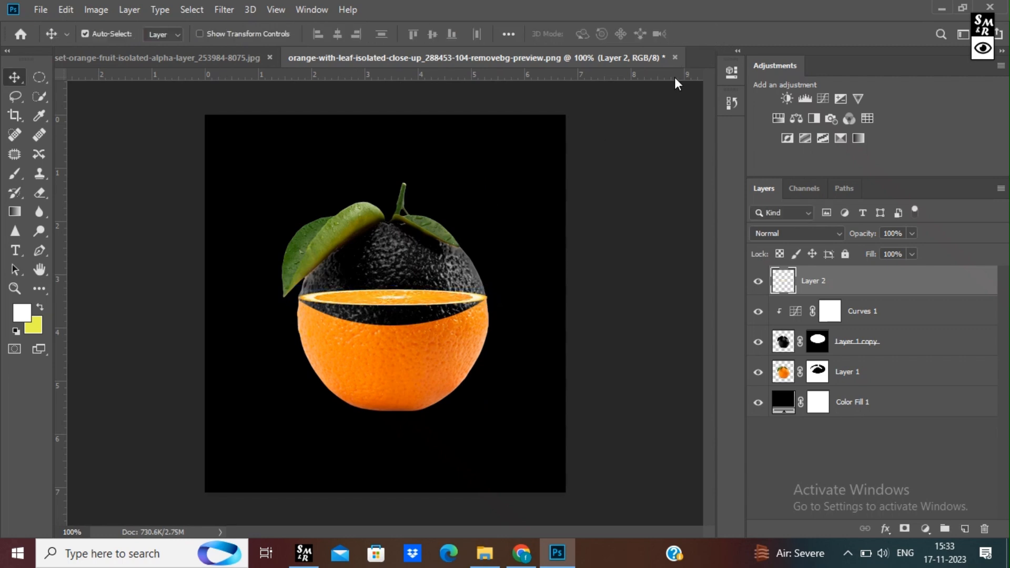
# Stretch the slice downward to about 127% of its height, keeping its top edge in place.
pyautogui.press('ctrl')
pyautogui.hotkey('ctrl', 't')
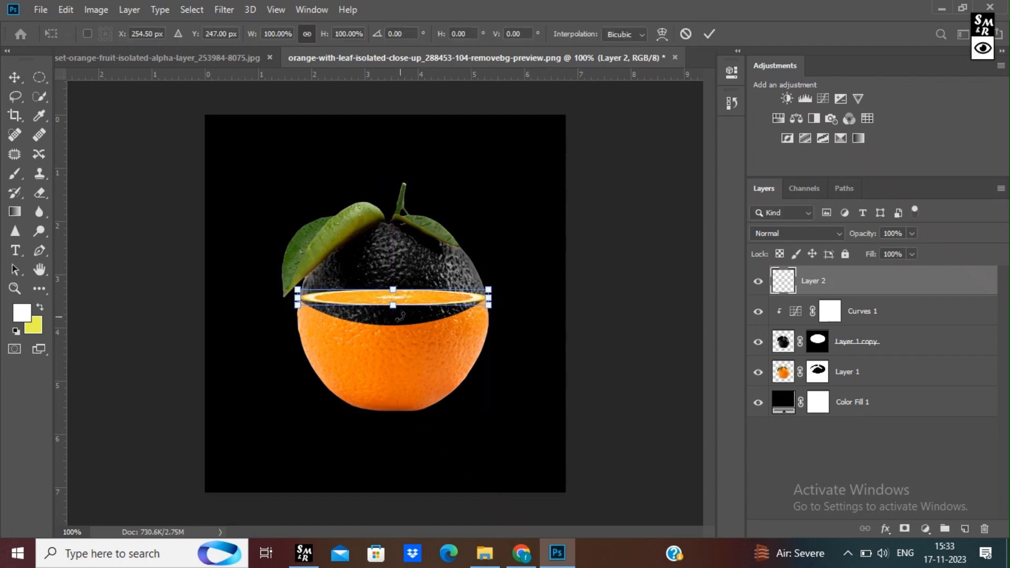
pyautogui.moveTo(395, 312); pyautogui.dragTo(394, 313)
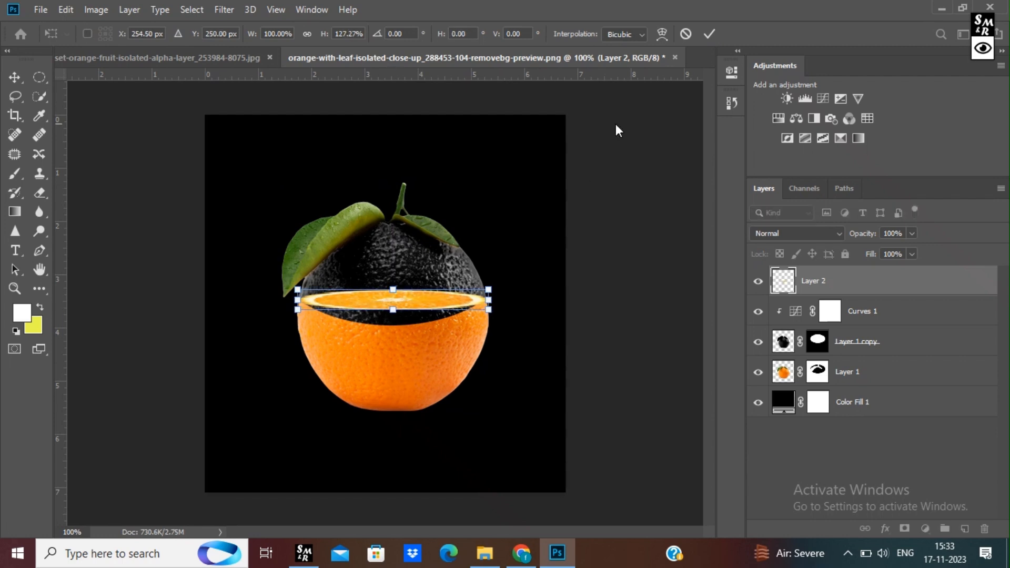
pyautogui.click(709, 33)
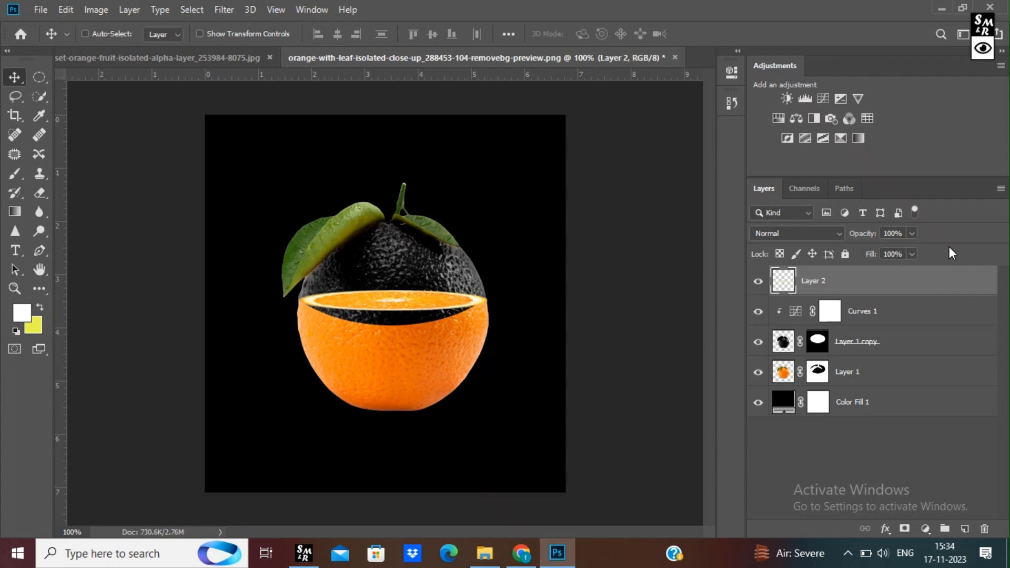
# Warp the slice's lower edge downward on both sides so it follows the curved edge of the orange skin.
pyautogui.hotkey('ctrl', 't')
pyautogui.rightClick(424, 301)
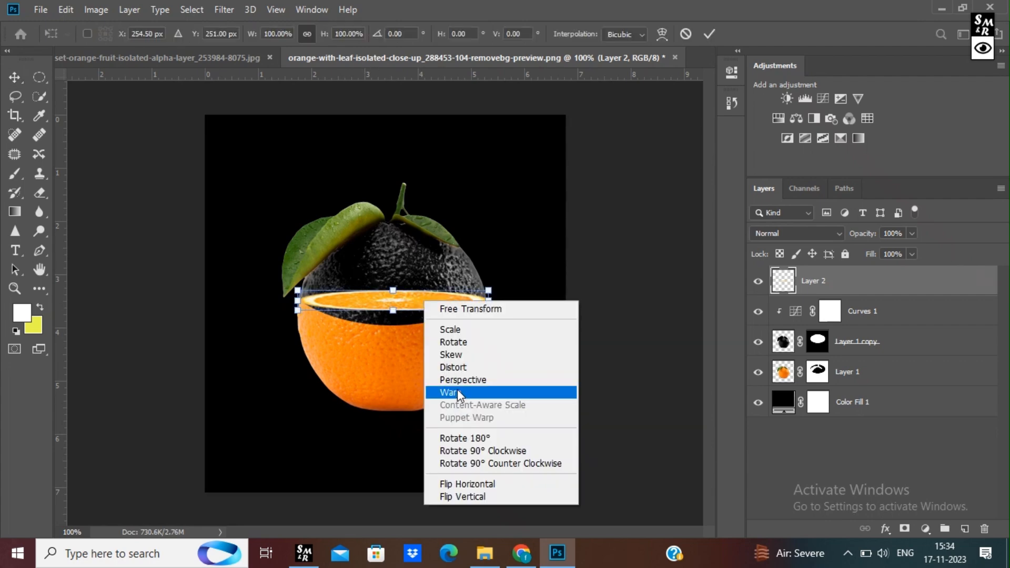
pyautogui.click(457, 392)
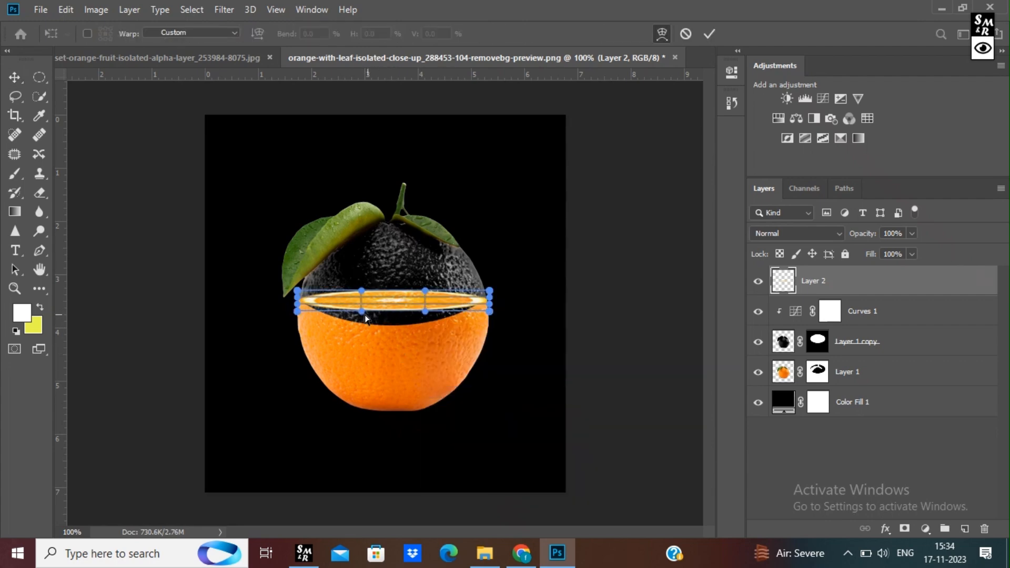
pyautogui.moveTo(362, 315); pyautogui.dragTo(341, 335)
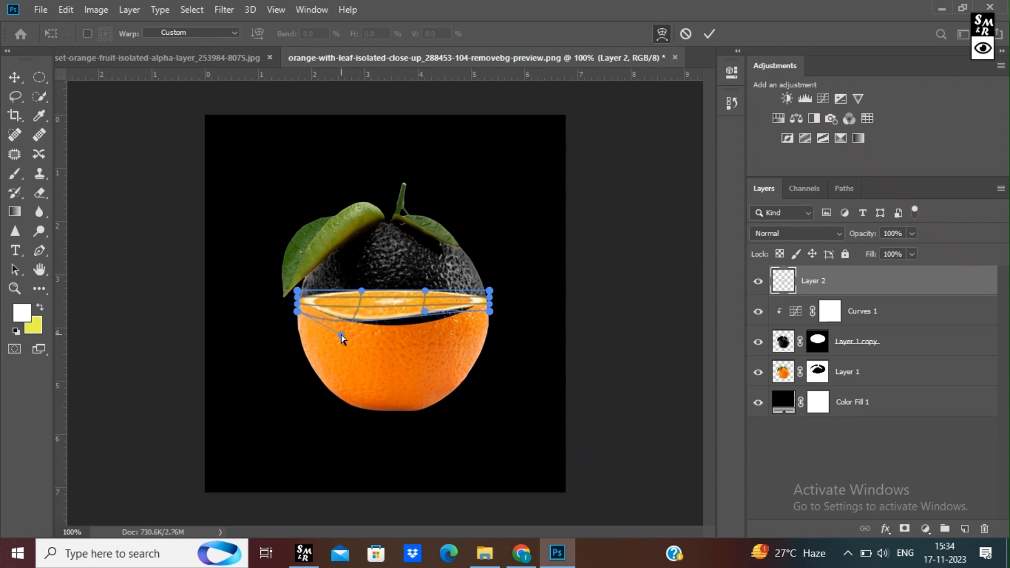
pyautogui.moveTo(424, 313); pyautogui.dragTo(450, 328)
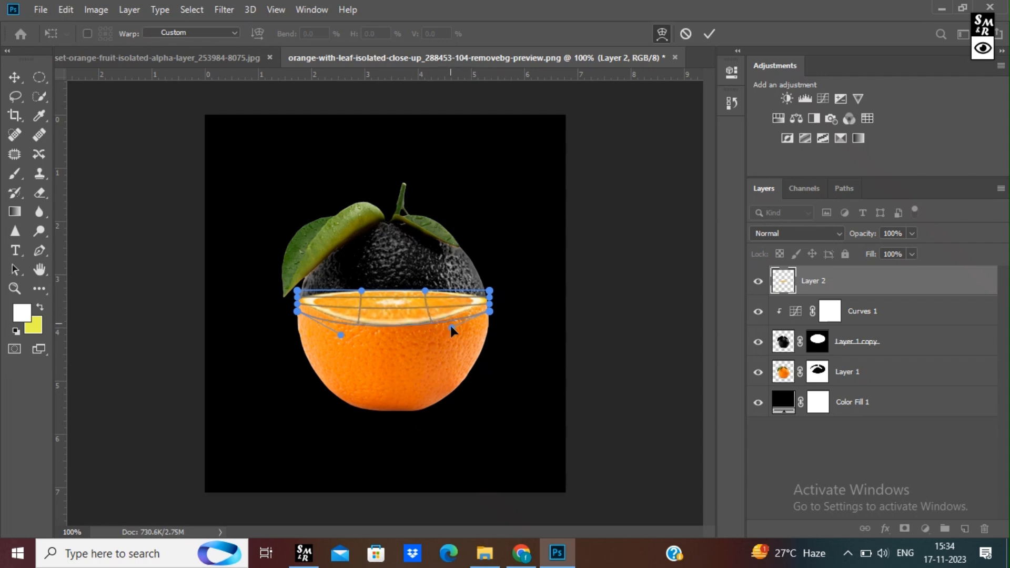
pyautogui.click(710, 34)
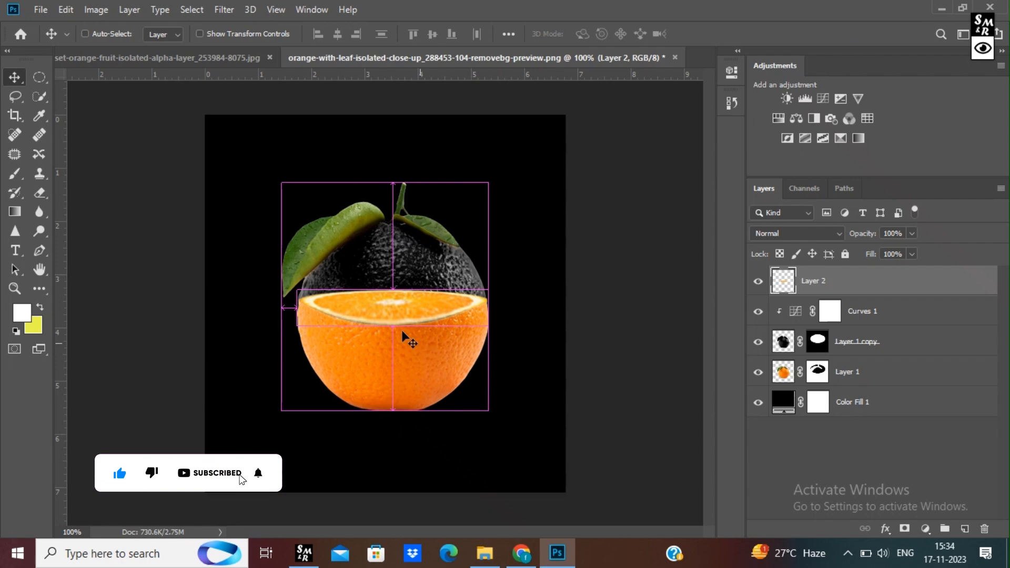
# Reduce the warped slice's height to about 73% from its lower edge.
pyautogui.hotkey('ctrl', 't')
pyautogui.moveTo(394, 327); pyautogui.dragTo(397, 318)
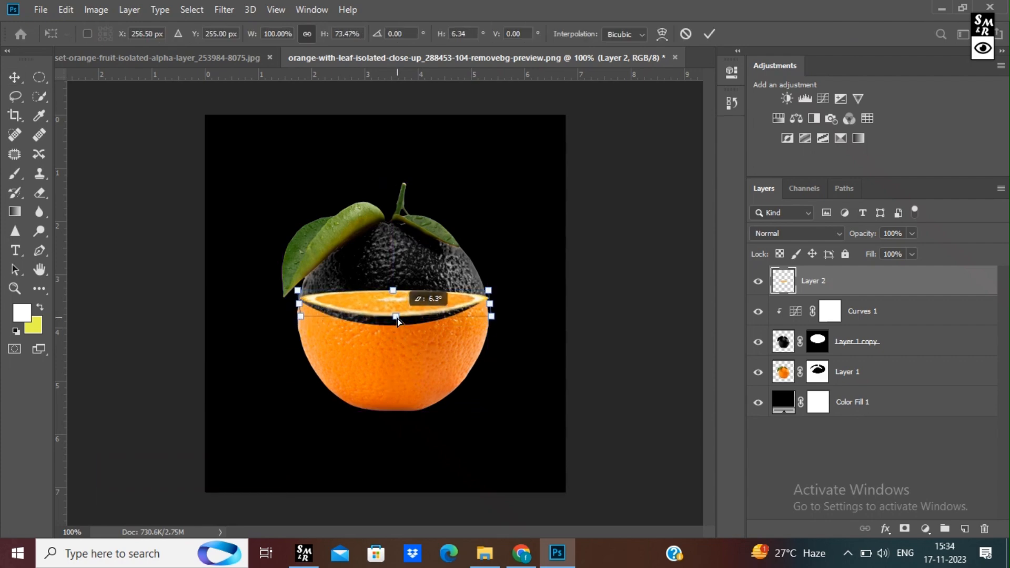
pyautogui.press('Return')
# Nudge the slice down until its lower edge meets the curved edge of the orange skin.
pyautogui.press('Down')
pyautogui.press('Down')
pyautogui.press('Down')
pyautogui.press('Down')
pyautogui.press('Down')
pyautogui.press('Down')
pyautogui.press('Down')
pyautogui.press('Down')
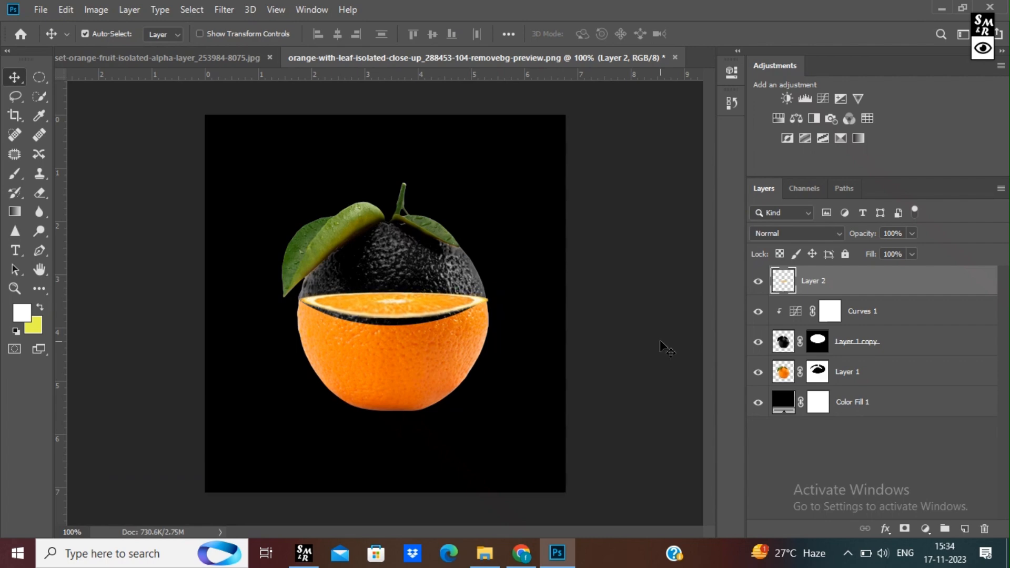
pyautogui.press('Down')
pyautogui.press('Down')
pyautogui.press('Down')
pyautogui.press('Down')
pyautogui.press('Down')
pyautogui.press('Down')
pyautogui.press('Down')
pyautogui.press('Down')
pyautogui.press('Down')
pyautogui.press('Down')
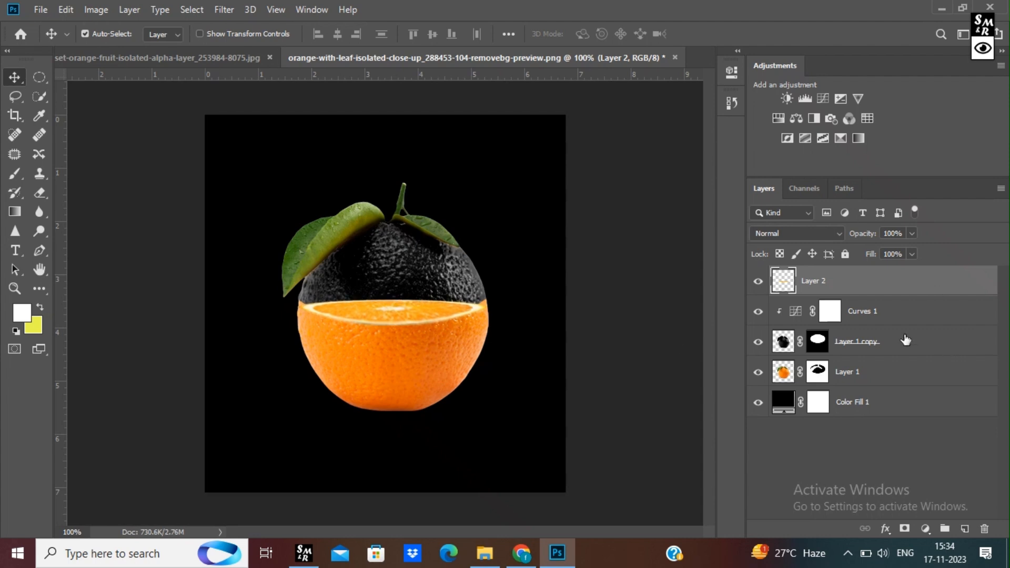
# Brush white on Layer 1 copy's mask along the boundary with the slice to extend the black skin.
pyautogui.click(821, 340)
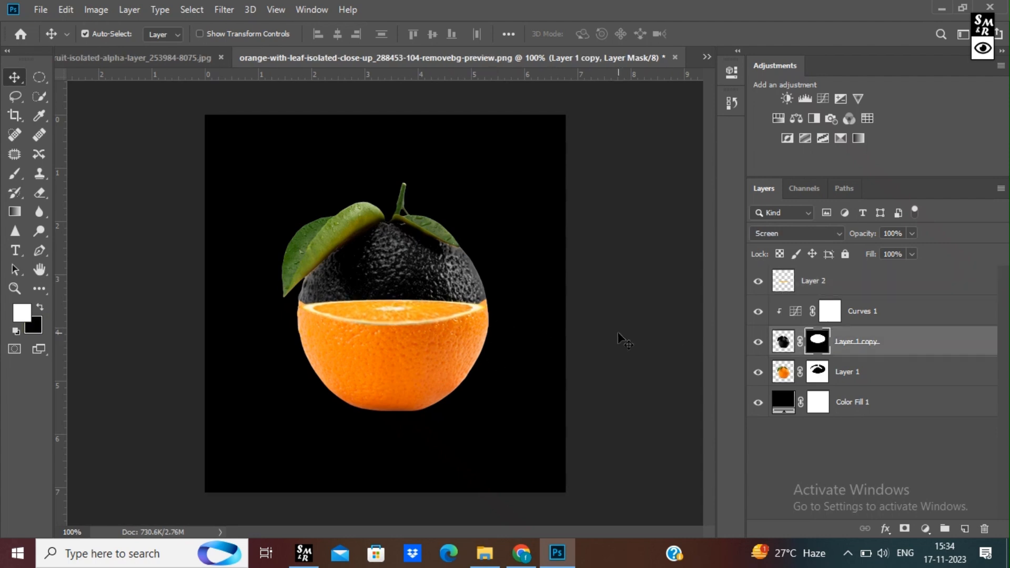
pyautogui.press('b')
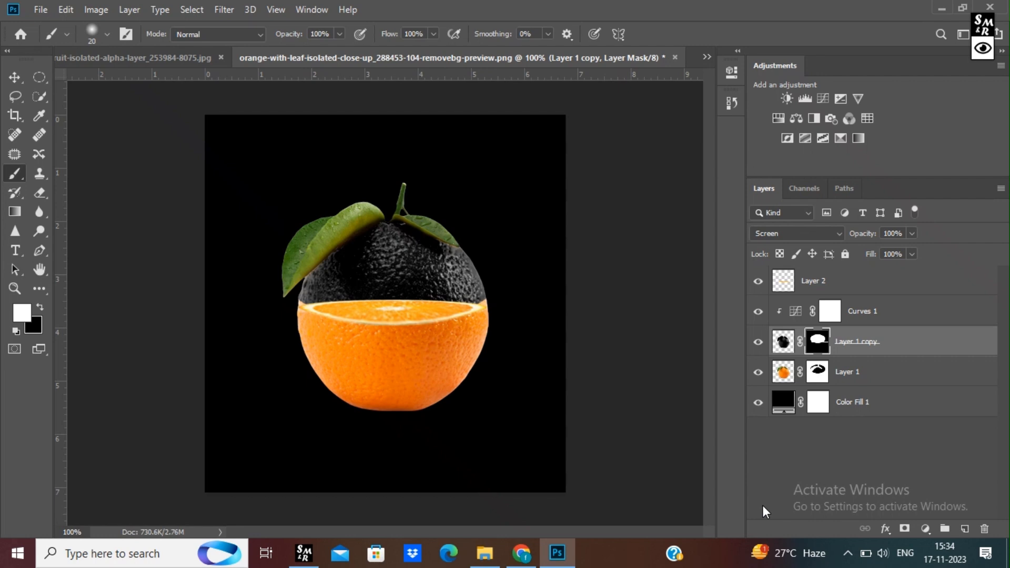
# Move the slice on Layer 2 back up and stretch its lower edge down to the curved edge of the orange skin.
pyautogui.click(795, 285)
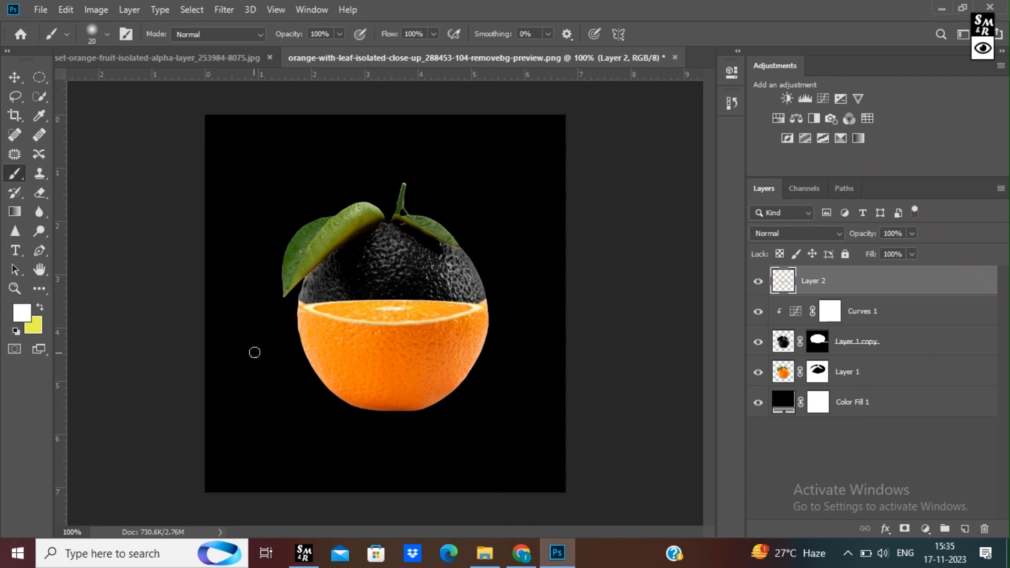
pyautogui.press('v')
pyautogui.moveTo(396, 315); pyautogui.dragTo(394, 309)
pyautogui.press('ctrl')
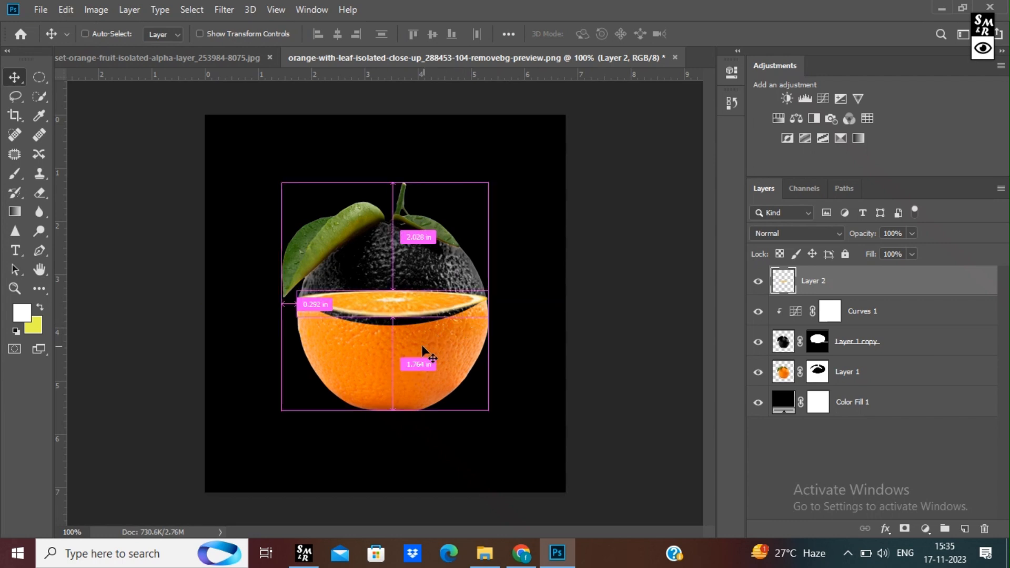
pyautogui.hotkey('ctrl', 't')
pyautogui.moveTo(393, 320); pyautogui.dragTo(392, 329)
pyautogui.click(709, 33)
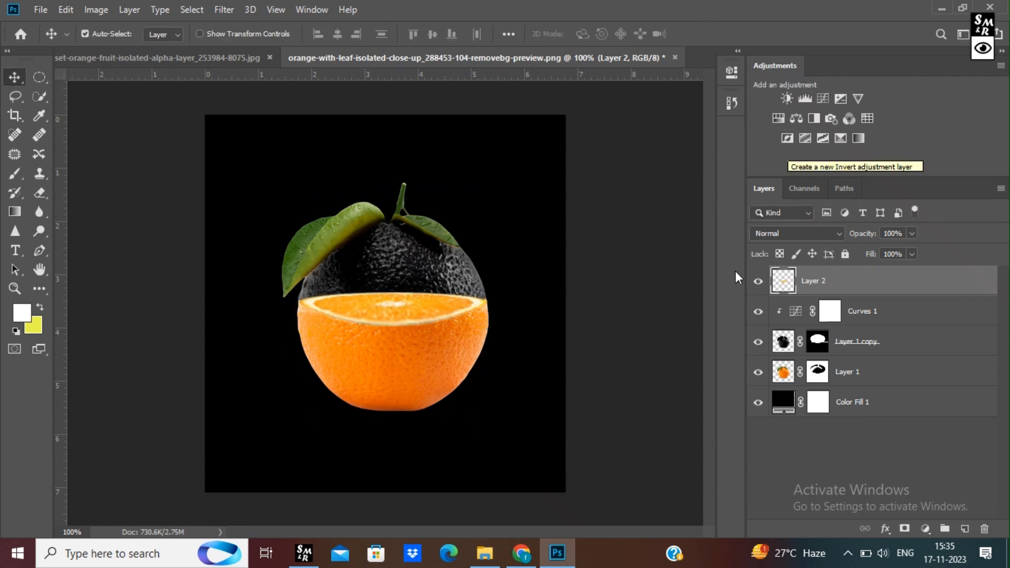
# Add an Inner Shadow layer style to Layer 2 to darken the slice.
pyautogui.click(893, 531)
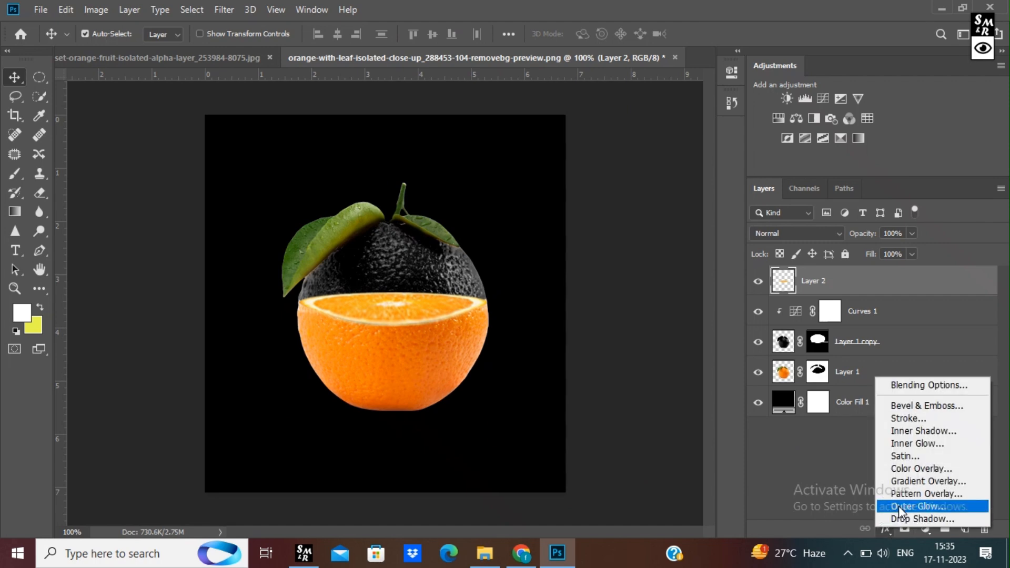
pyautogui.click(914, 428)
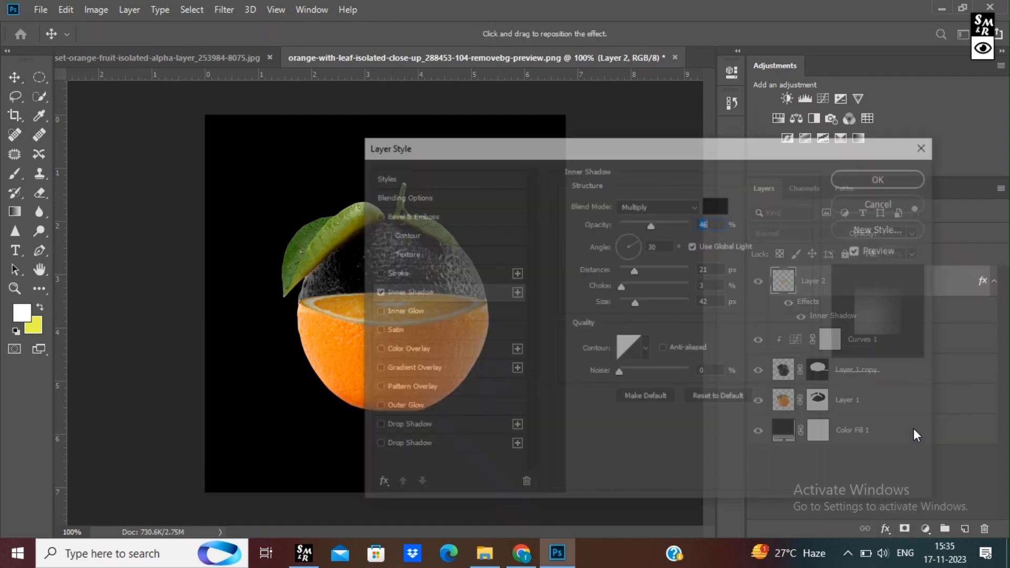
pyautogui.moveTo(588, 149); pyautogui.dragTo(722, 178)
pyautogui.click(826, 227)
pyautogui.click(946, 204)
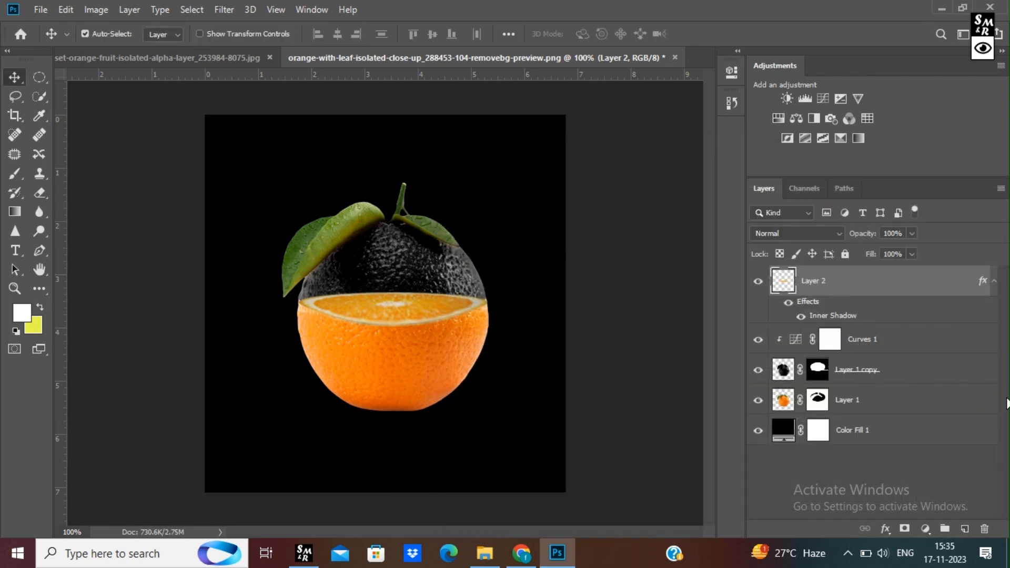
# View the finished orange composite with the interface panels hidden.
pyautogui.press('Tab')
pyautogui.moveTo(1008, 404)
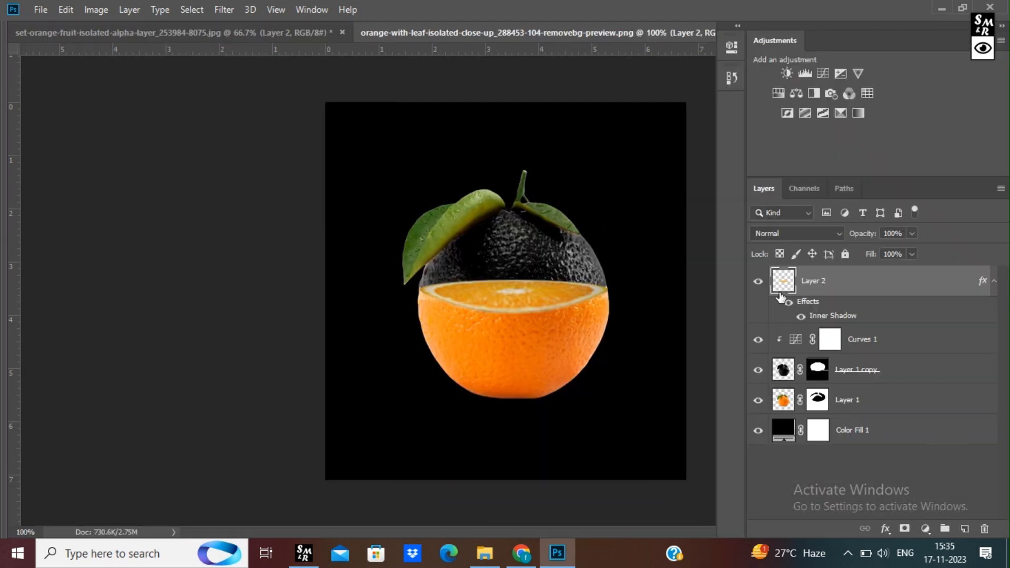
pyautogui.press('Tab')
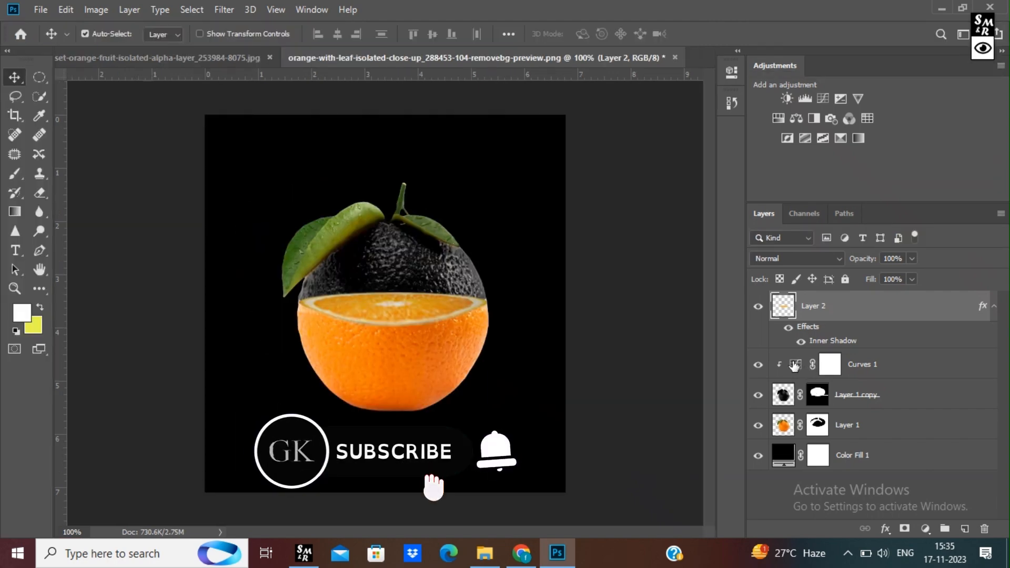
pyautogui.press('Tab')
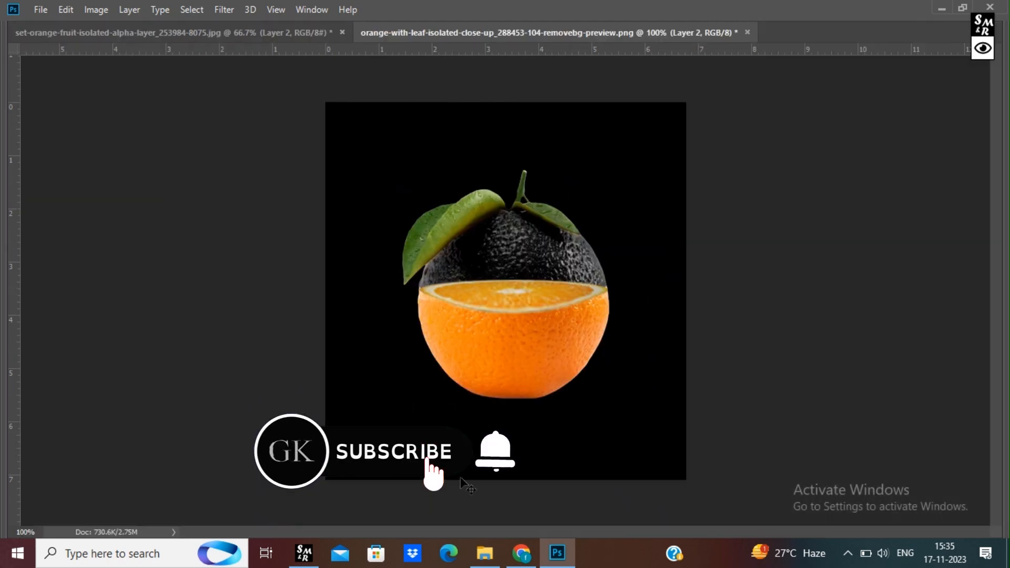